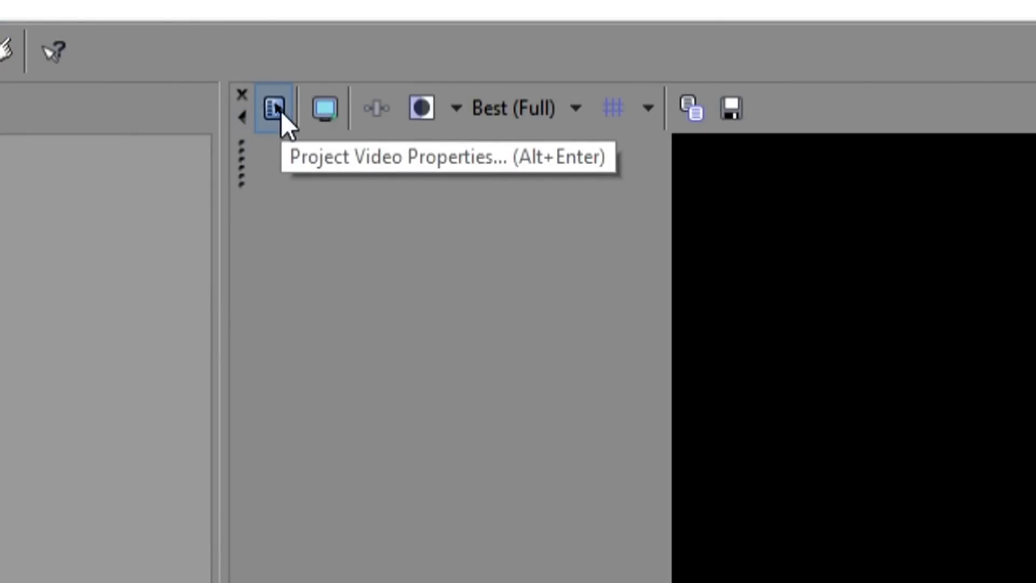
Set the project video to the 4K 16:9 template at 4096x2304 with a 60.000 fps frame rate.
{"action": "left_click", "coordinate": [278, 108]}
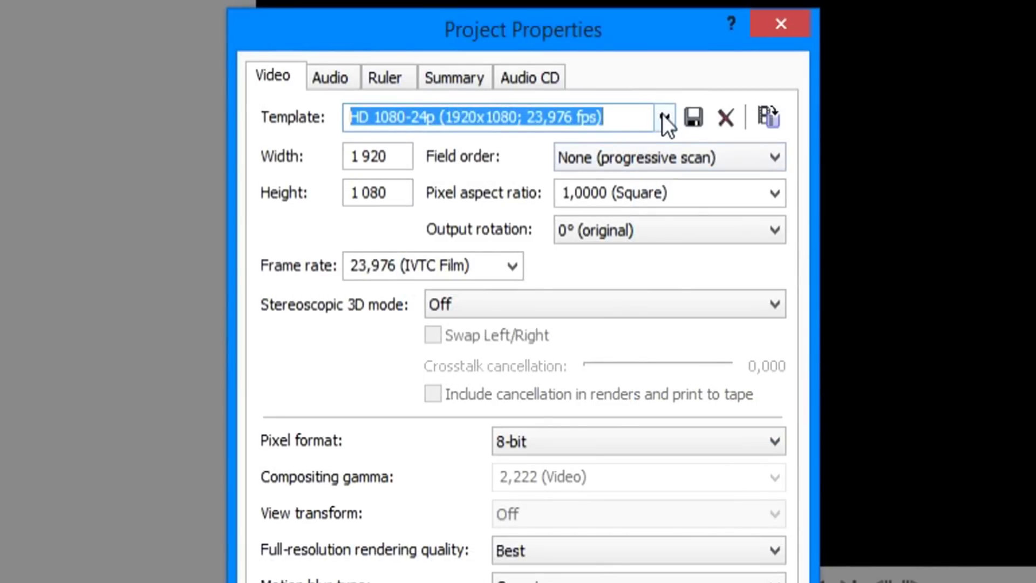
{"action": "left_click", "coordinate": [574, 122]}
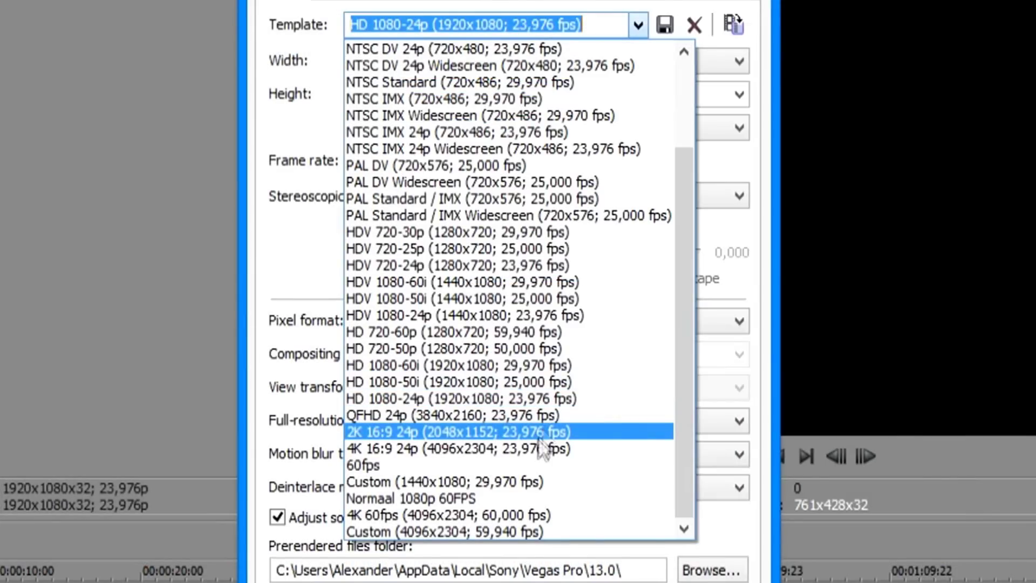
{"action": "left_click", "coordinate": [532, 449]}
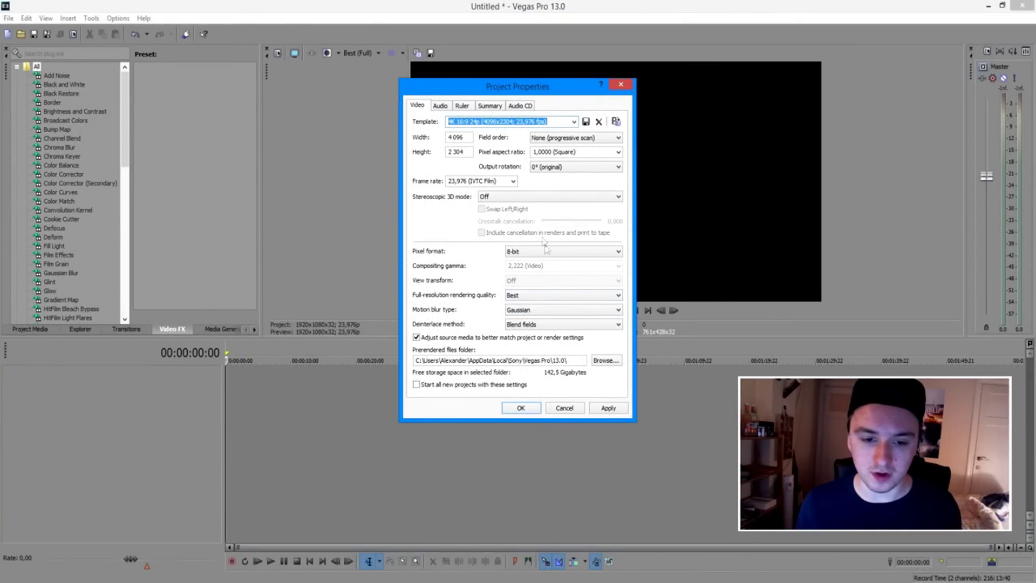
{"action": "left_click", "coordinate": [472, 182]}
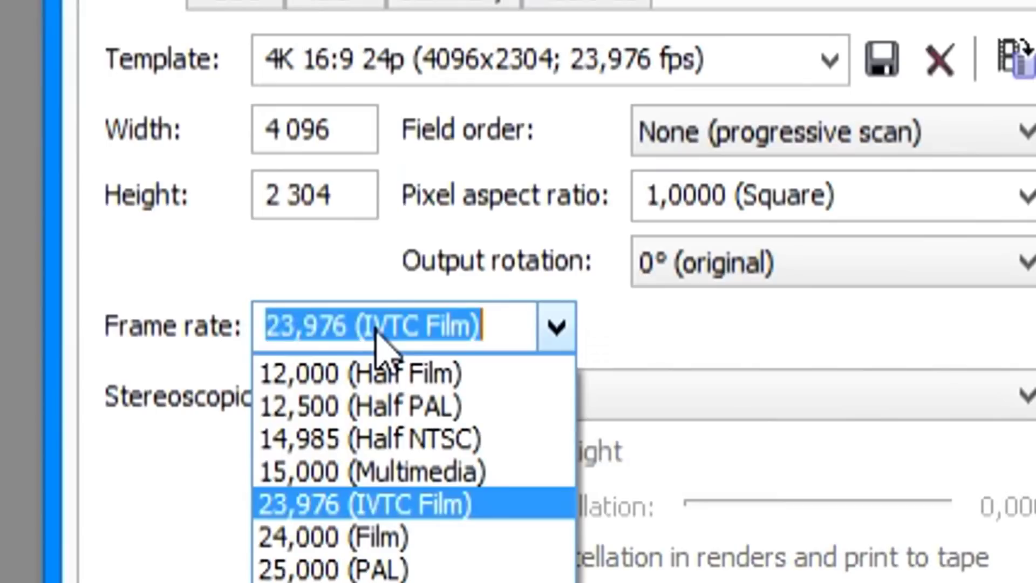
{"action": "left_click", "coordinate": [362, 330]}
{"action": "type", "text": "60"}
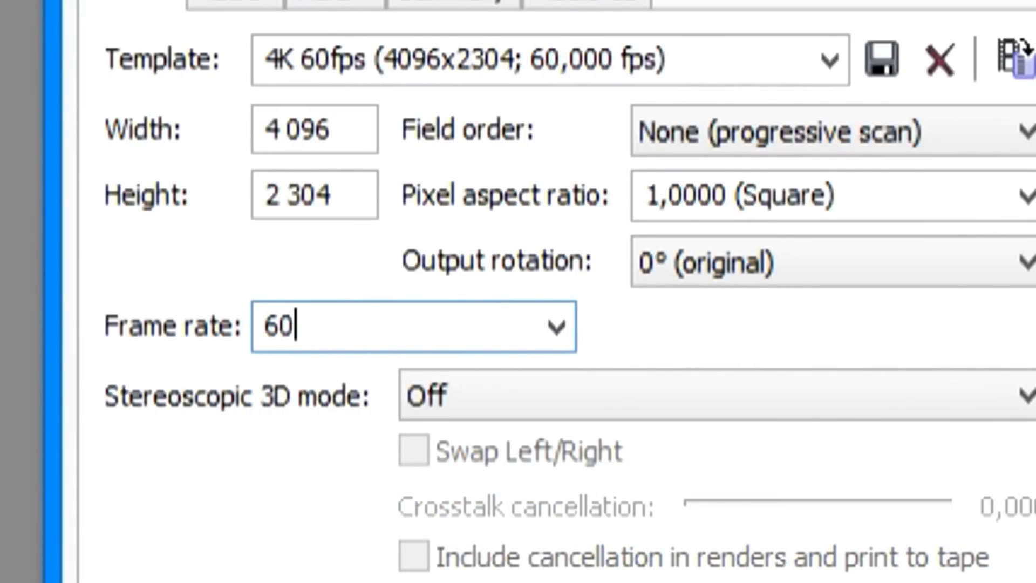
{"action": "type", "text": ".00"}
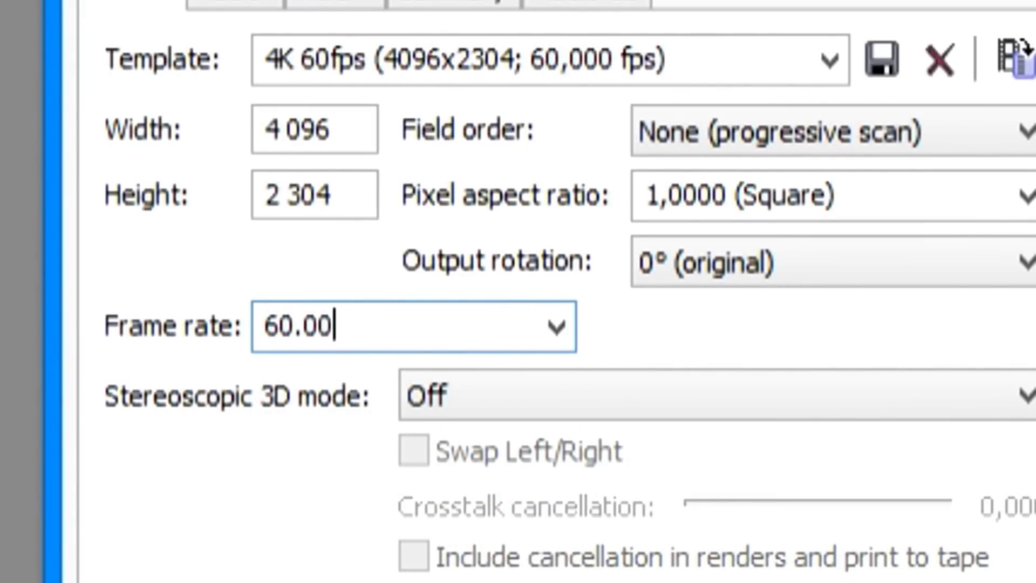
{"action": "type", "text": "0"}
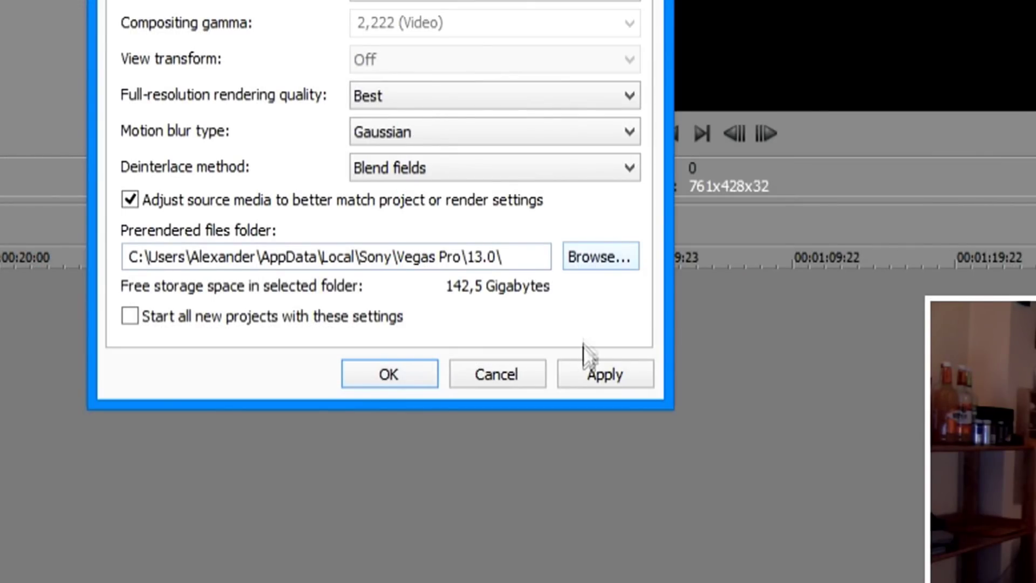
{"action": "left_click", "coordinate": [599, 374]}
{"action": "left_click", "coordinate": [388, 374]}
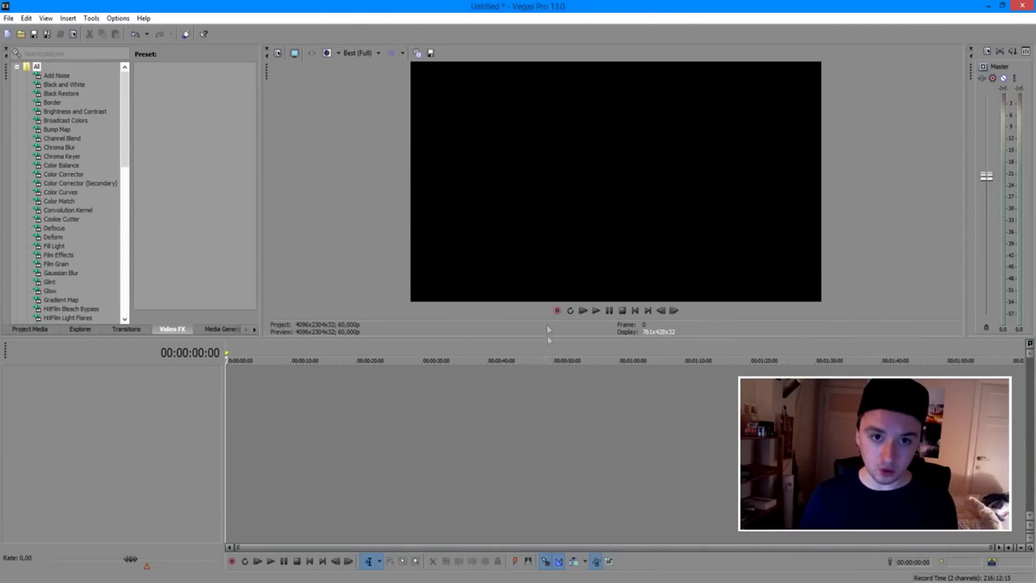
Start a Render As using the Windows Media Video V11 8 Mbps HD 1080-30p template.
{"action": "key", "text": "super"}
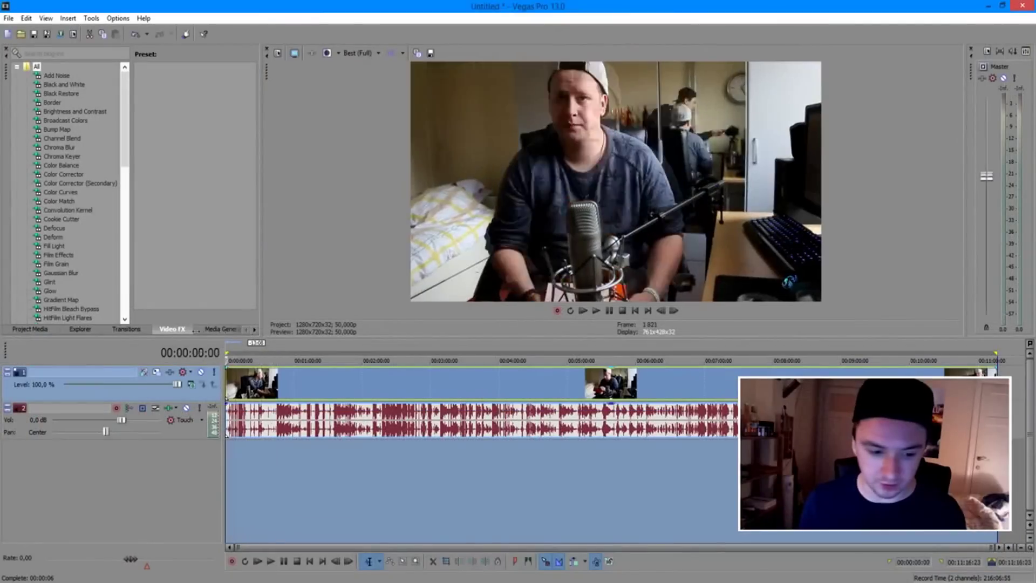
{"action": "left_click", "coordinate": [9, 18]}
{"action": "left_click", "coordinate": [33, 104]}
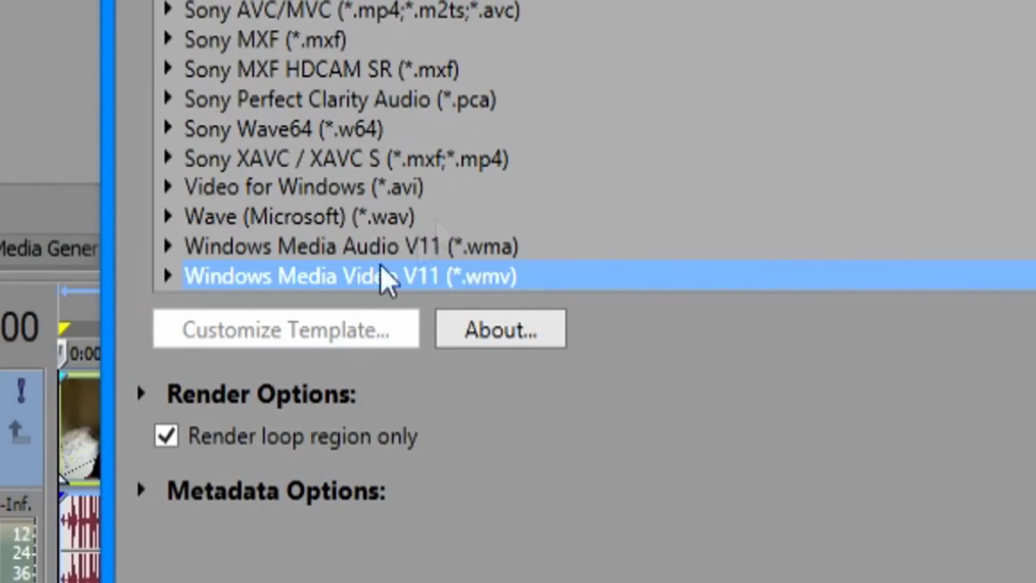
{"action": "double_click", "coordinate": [399, 276]}
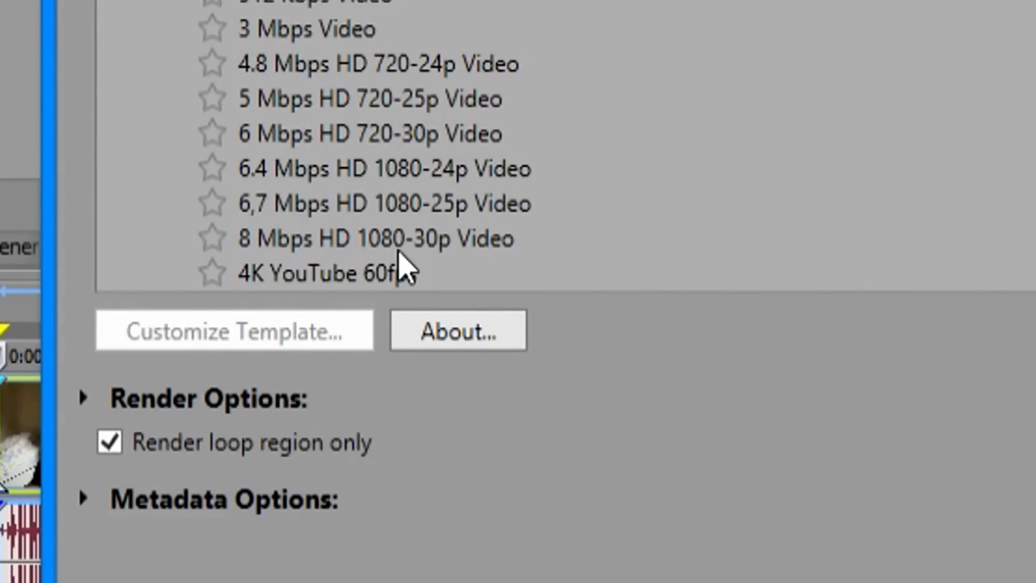
{"action": "left_click", "coordinate": [399, 251]}
Customize the template's video image size to a custom 4096x2304.
{"action": "left_click", "coordinate": [216, 338]}
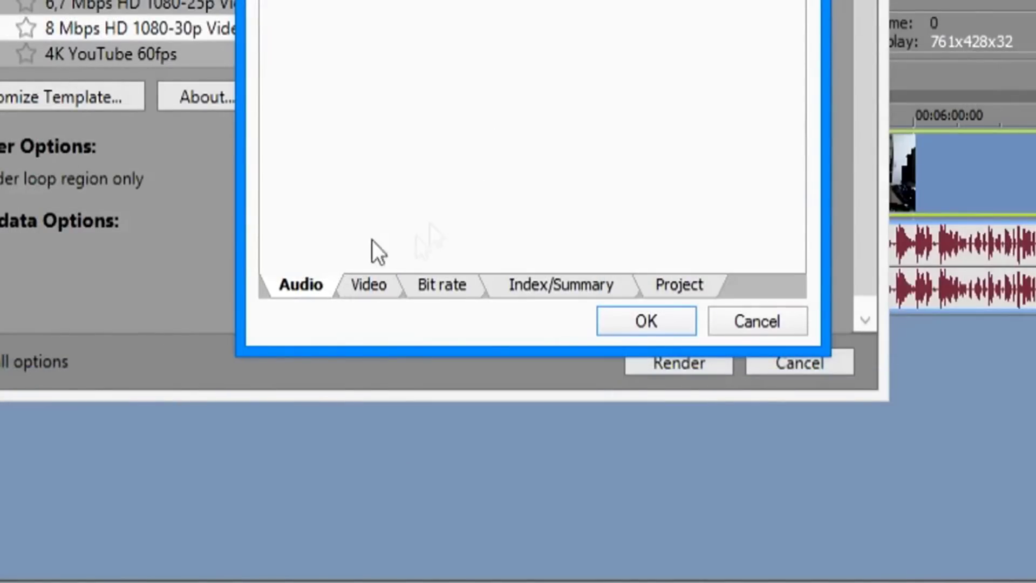
{"action": "left_click", "coordinate": [549, 467]}
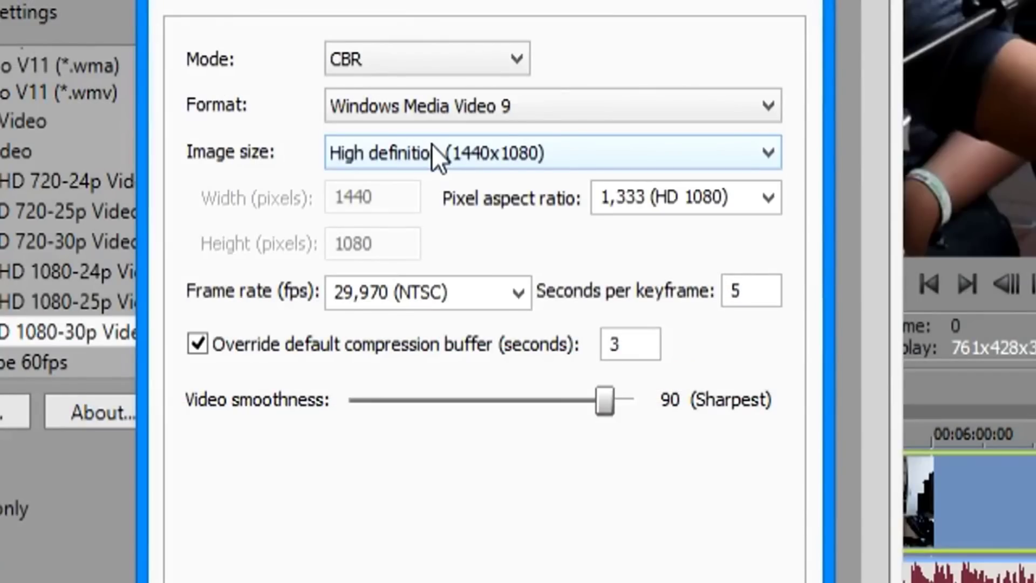
{"action": "left_click", "coordinate": [432, 144]}
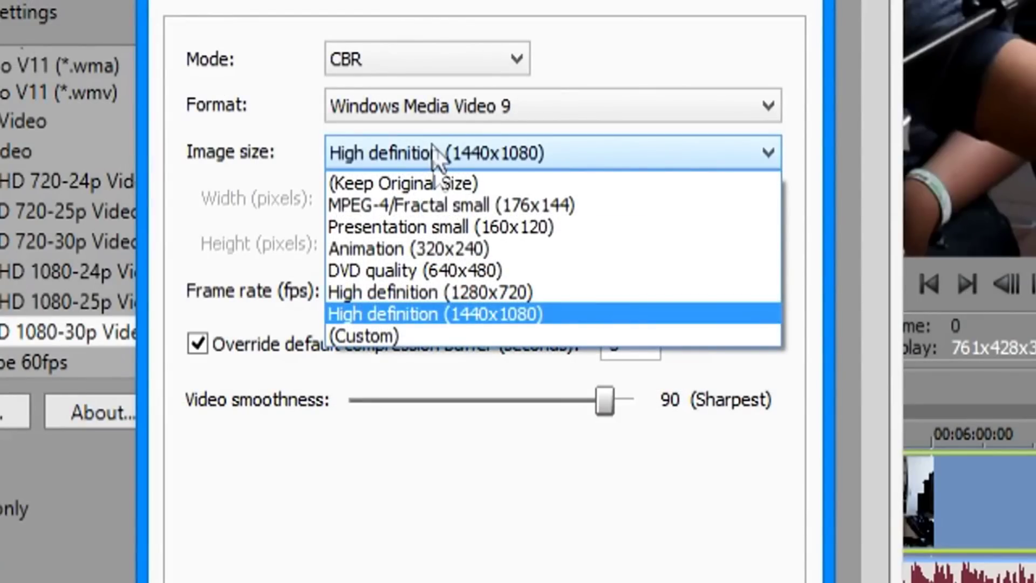
{"action": "left_click", "coordinate": [419, 333]}
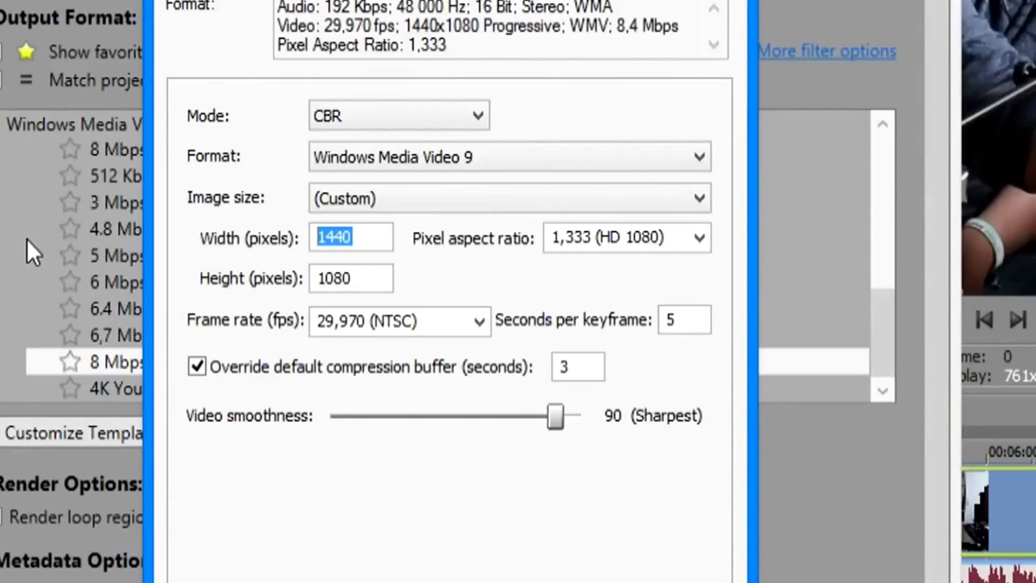
{"action": "type", "text": "4"}
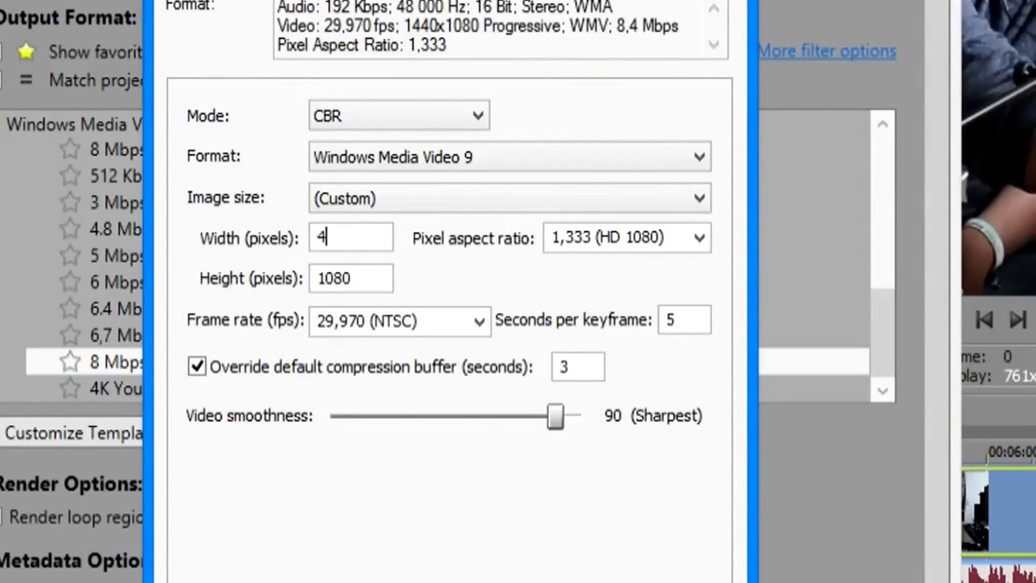
{"action": "type", "text": "096"}
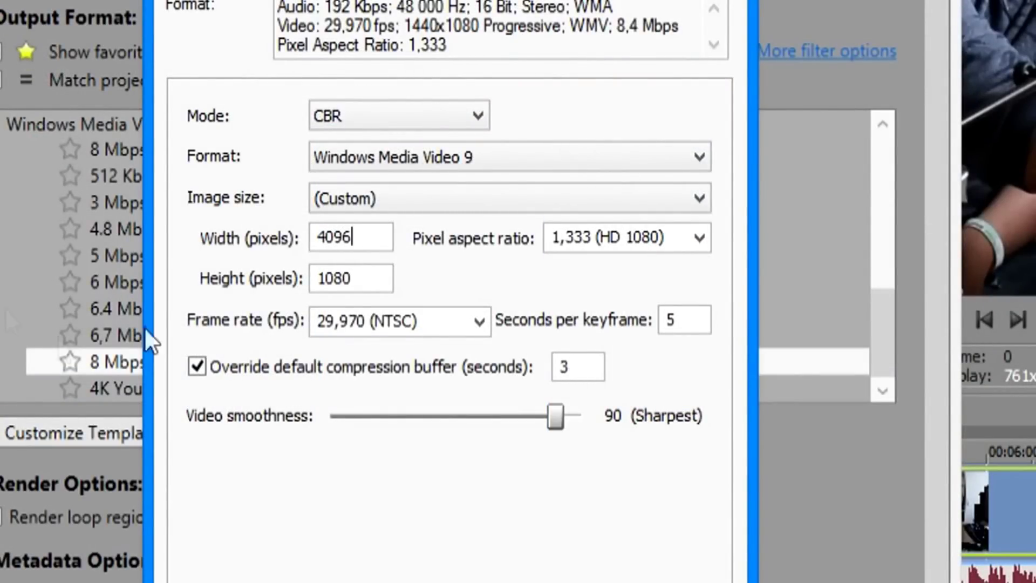
{"action": "key", "text": "Tab"}
{"action": "type", "text": "230"}
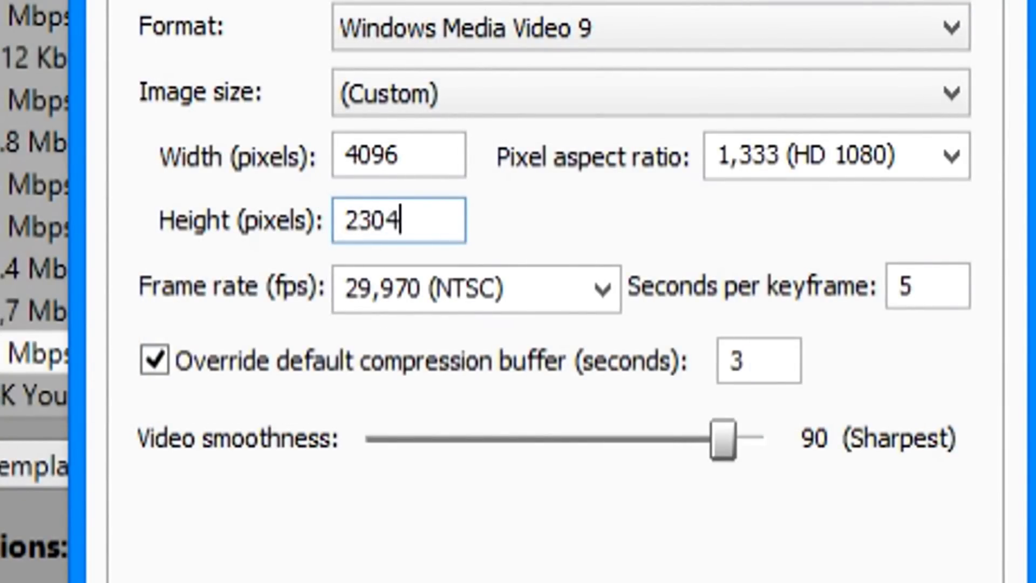
{"action": "type", "text": "4"}
{"action": "left_click", "coordinate": [704, 582]}
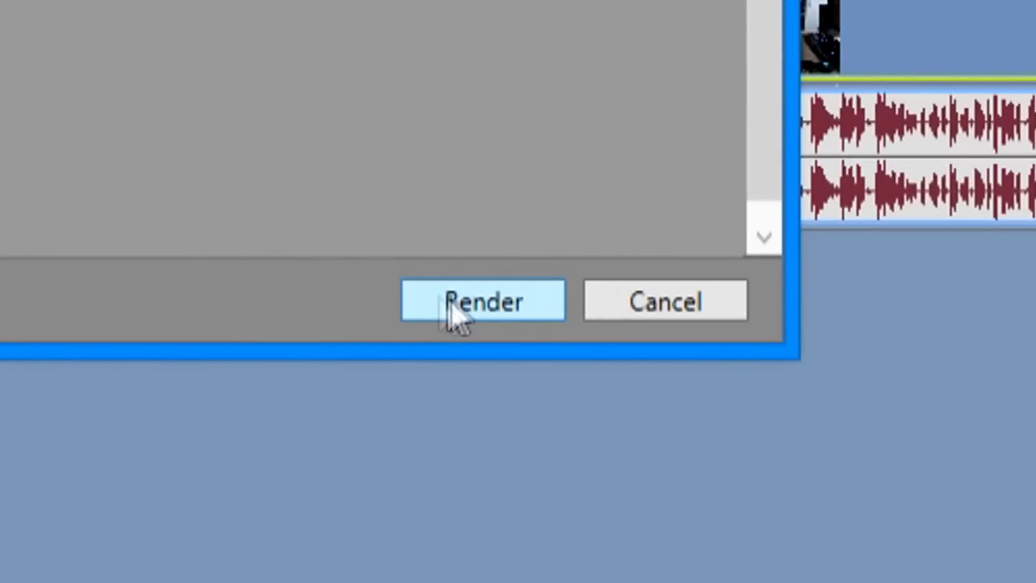
Start rendering with the customised 4096x2304 WMV template.
{"action": "left_click", "coordinate": [453, 315]}
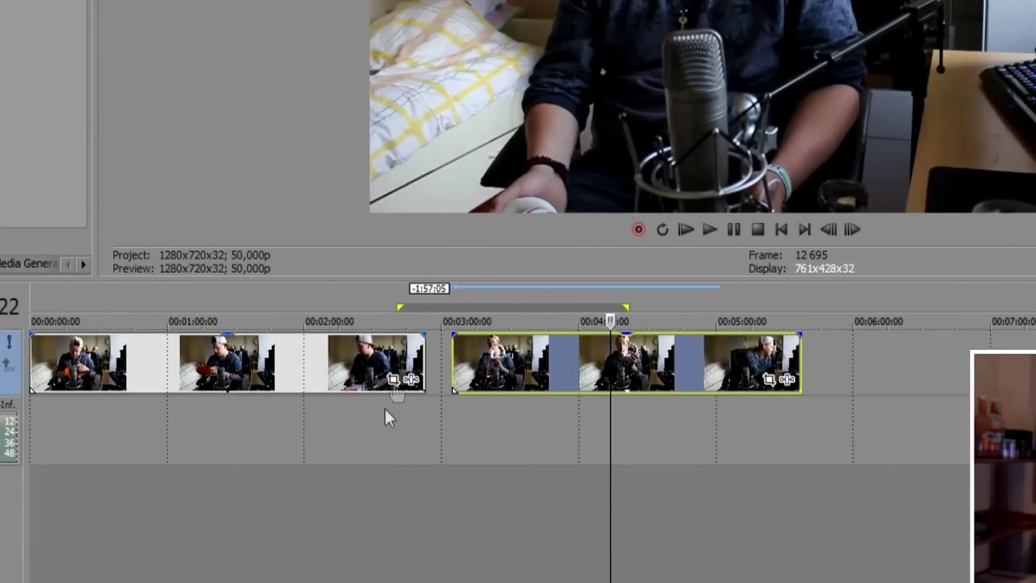
Trim the second clip group and reposition it to start near 3:00.
{"action": "left_click", "coordinate": [419, 412]}
{"action": "left_click_drag", "start_coordinate": [486, 398], "coordinate": [528, 378]}
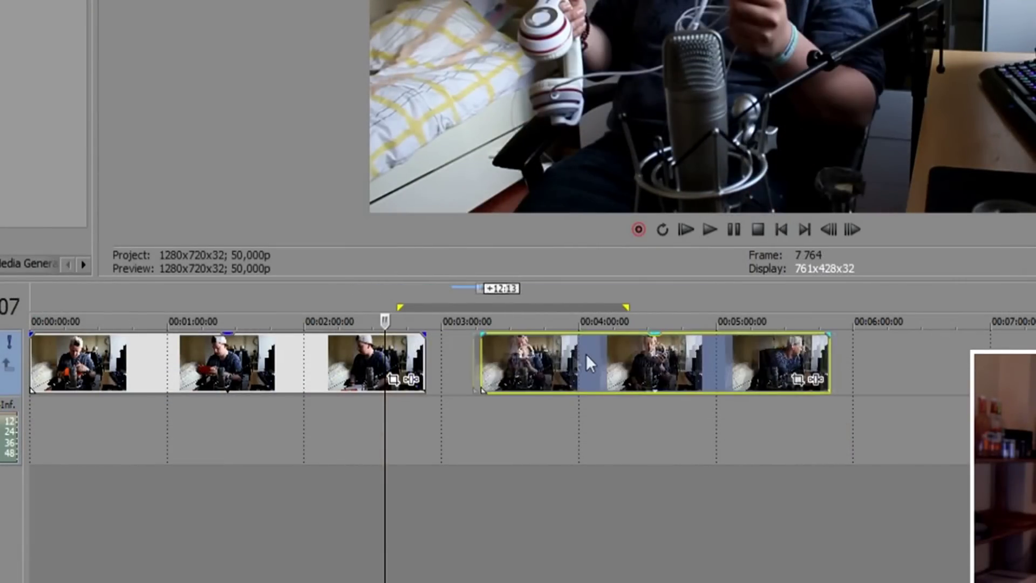
{"action": "left_click_drag", "start_coordinate": [656, 372], "coordinate": [565, 377]}
{"action": "left_click_drag", "start_coordinate": [501, 384], "coordinate": [511, 385]}
{"action": "left_click", "coordinate": [462, 411]}
{"action": "left_click", "coordinate": [413, 426]}
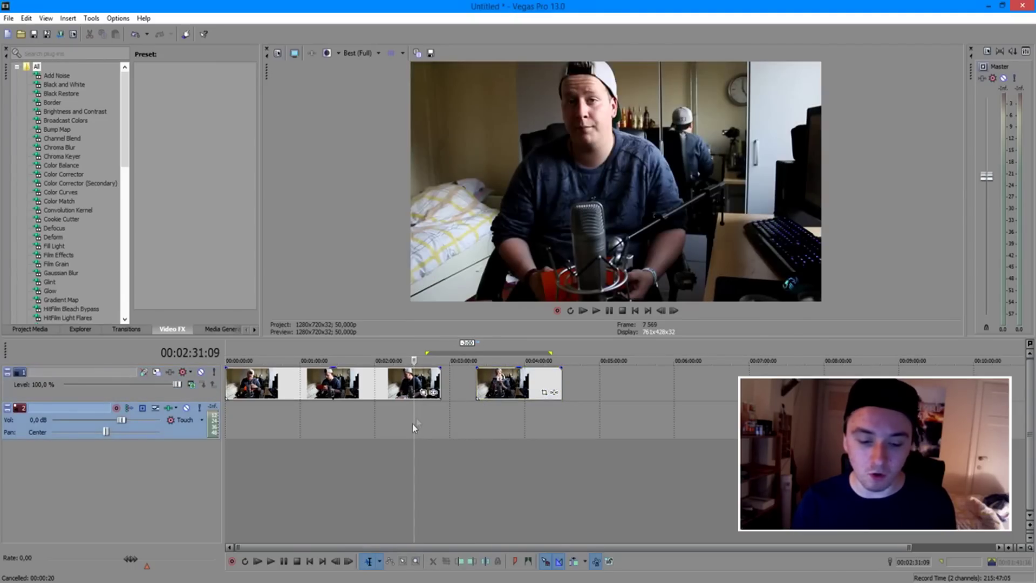
{"action": "scroll", "coordinate": [449, 398], "scroll_direction": "up", "scroll_amount": 2}
{"action": "scroll", "coordinate": [447, 399], "scroll_direction": "up", "scroll_amount": 1}
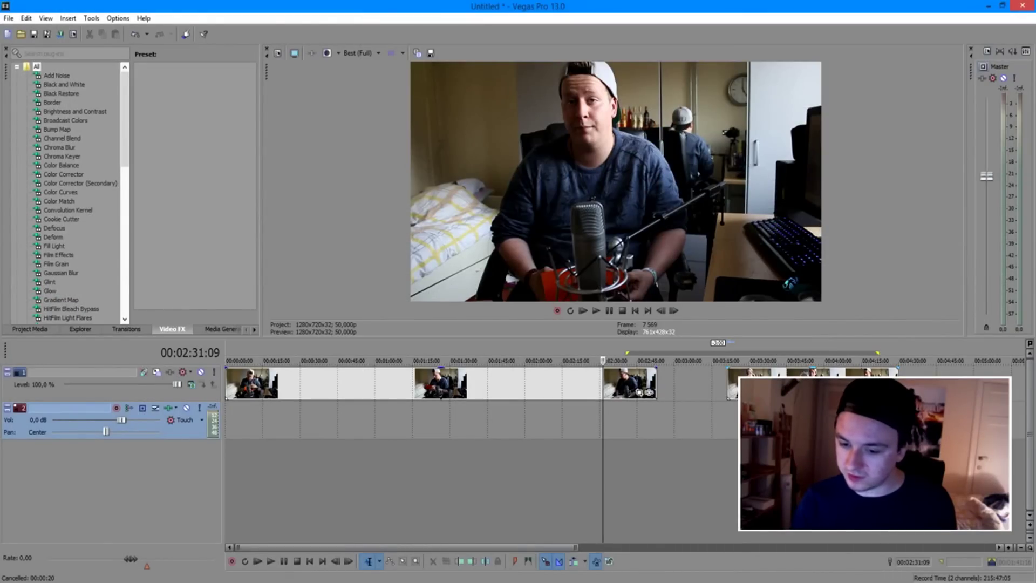
Overlap the later clip onto the 2:30 clip and extend it back to 00:02:15 for a 38:05 crossfade.
{"action": "left_click_drag", "start_coordinate": [813, 395], "coordinate": [736, 395]}
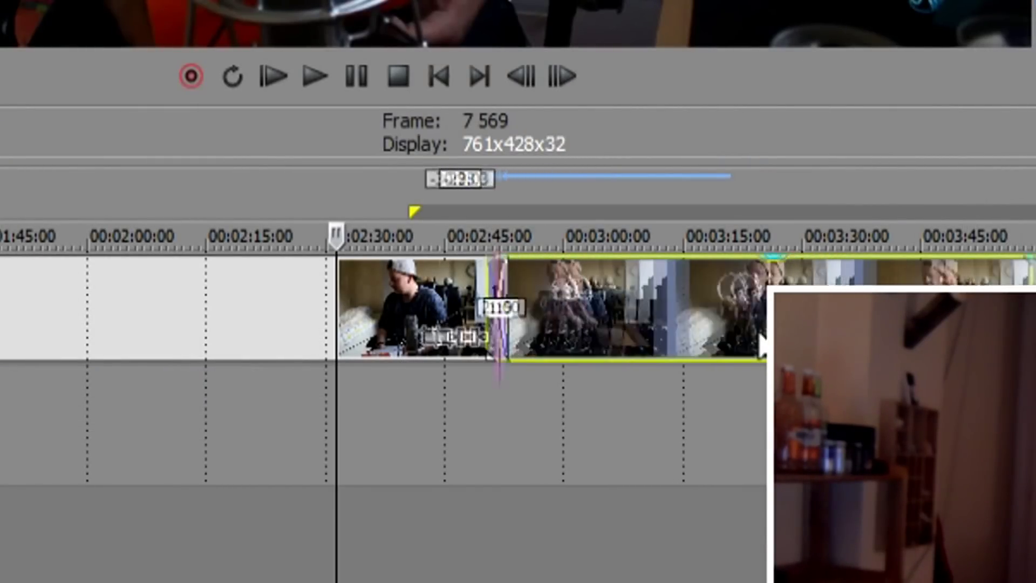
{"action": "left_click_drag", "start_coordinate": [760, 345], "coordinate": [706, 348]}
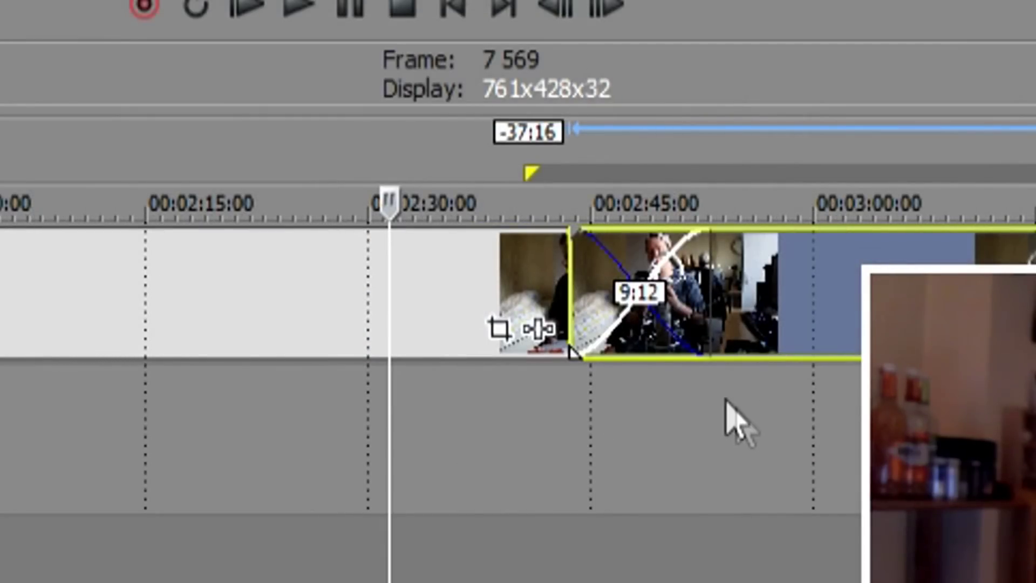
{"action": "left_click", "coordinate": [712, 415]}
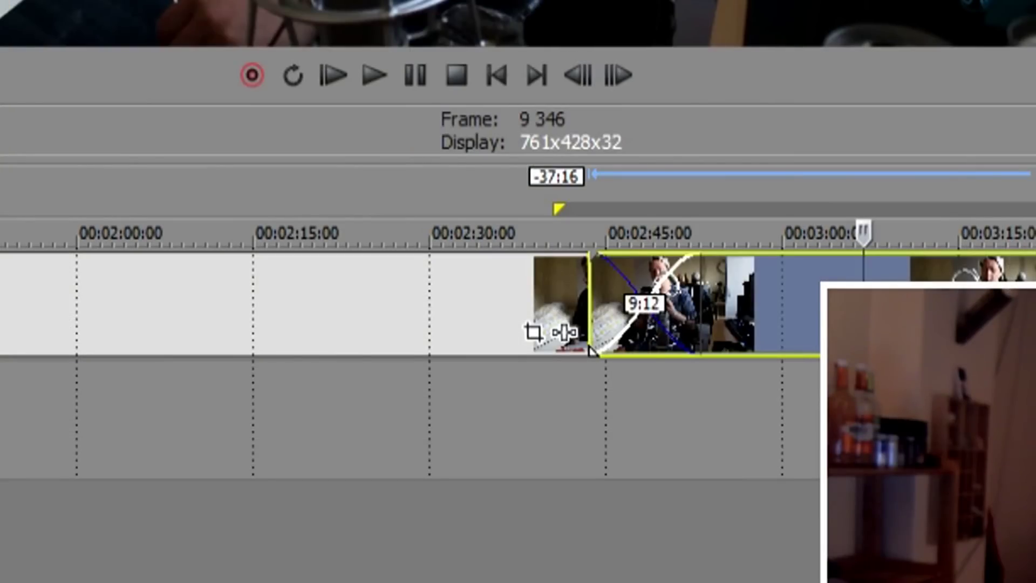
{"action": "left_click_drag", "start_coordinate": [589, 350], "coordinate": [253, 351]}
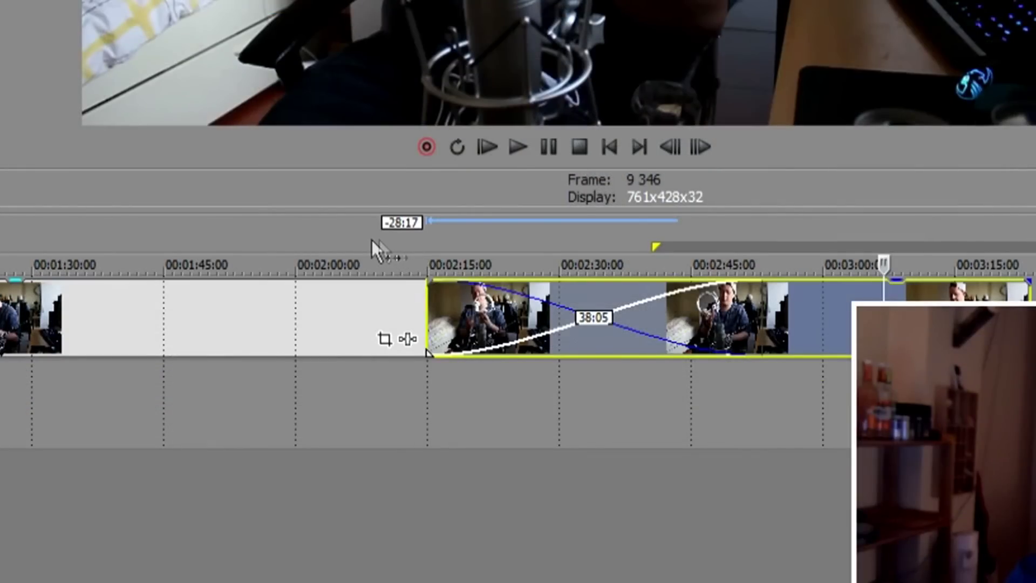
{"action": "left_click", "coordinate": [534, 353]}
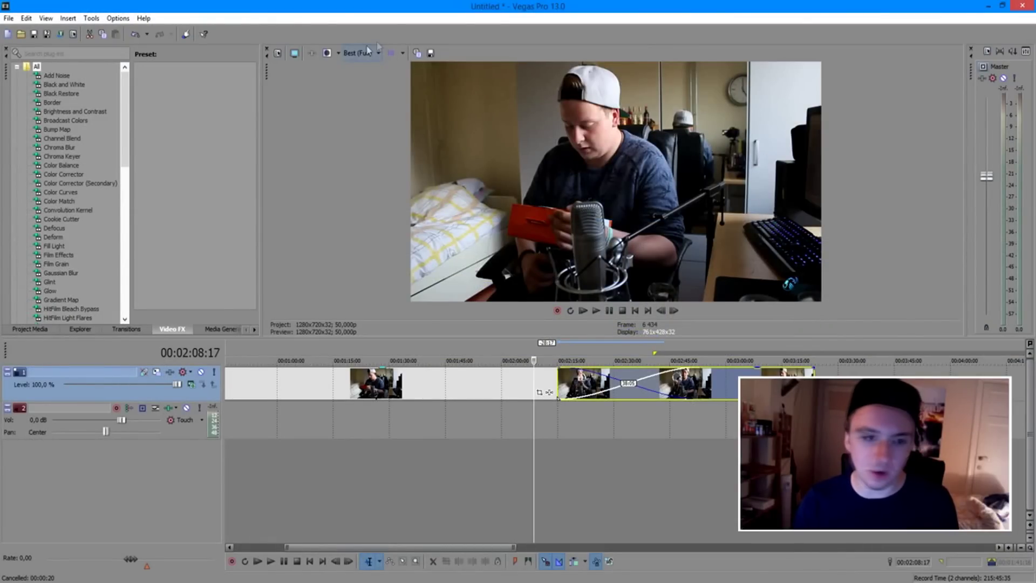
Switch preview quality to Preview (Half) and park the playhead at 00:02:32:23.
{"action": "left_click", "coordinate": [358, 53]}
{"action": "mouse_move", "coordinate": [378, 84]}
{"action": "left_click", "coordinate": [429, 102]}
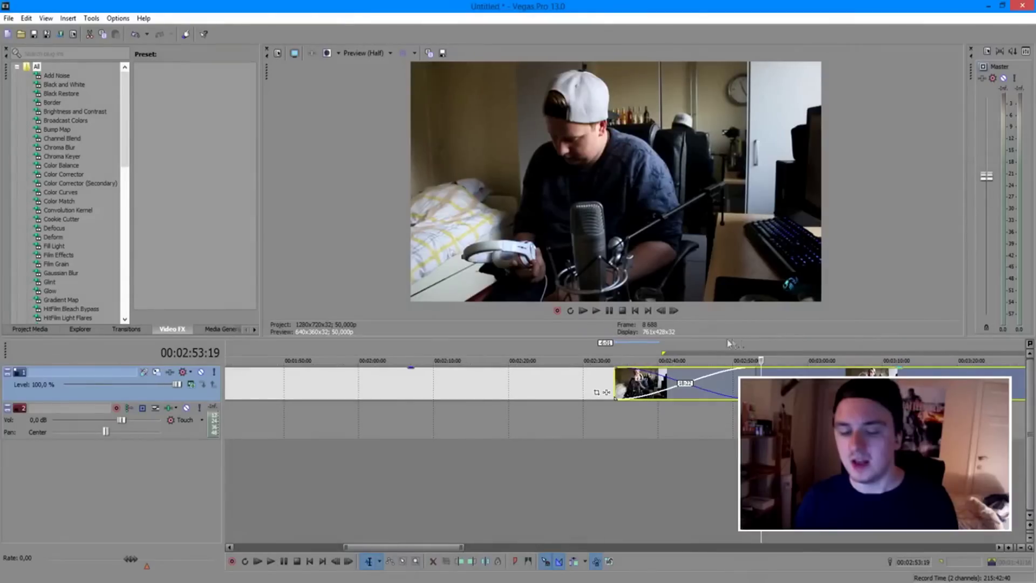
{"action": "left_click", "coordinate": [604, 344]}
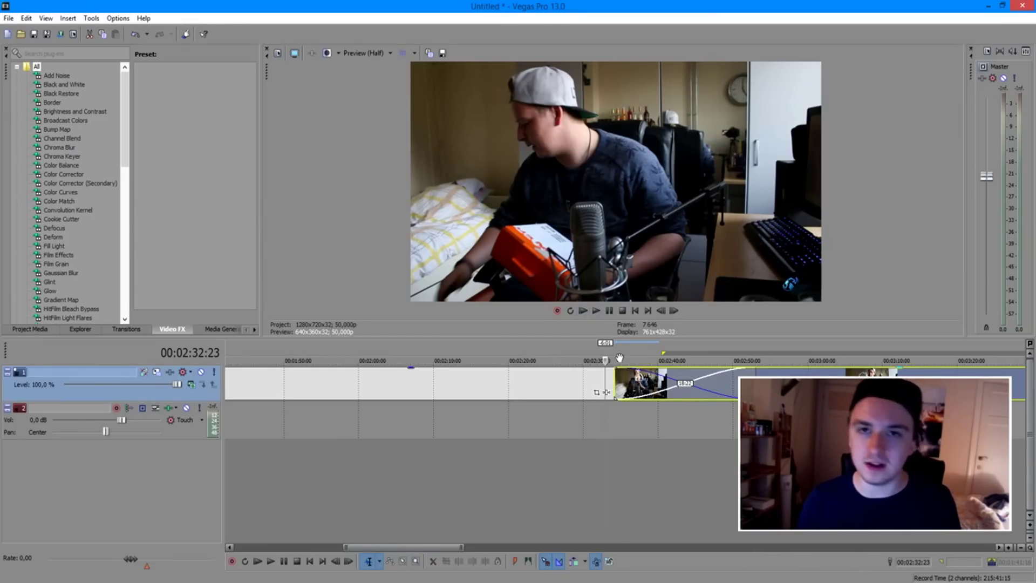
Check the project properties and the preview quality options.
{"action": "left_click", "coordinate": [277, 53]}
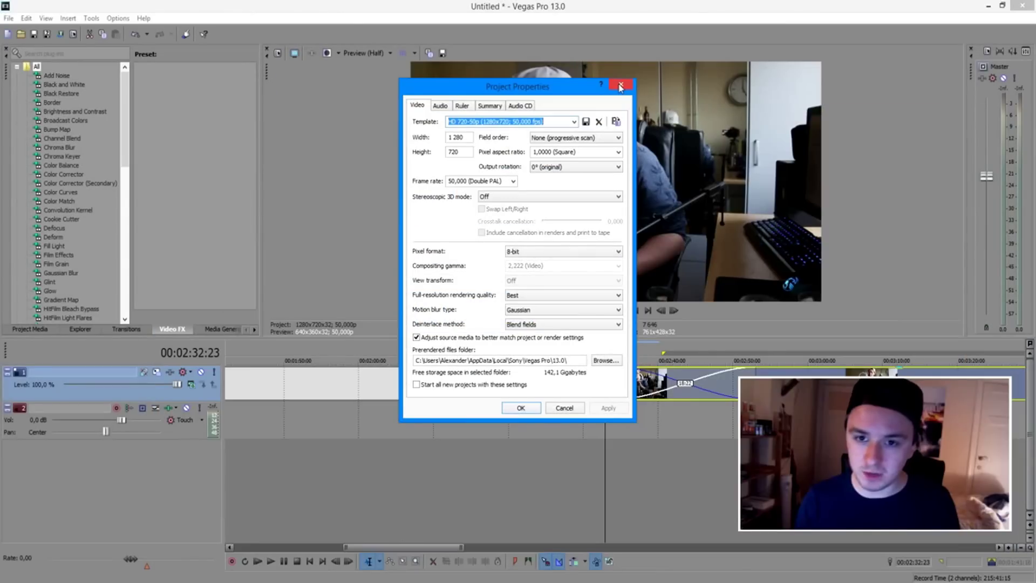
{"action": "left_click", "coordinate": [913, 184]}
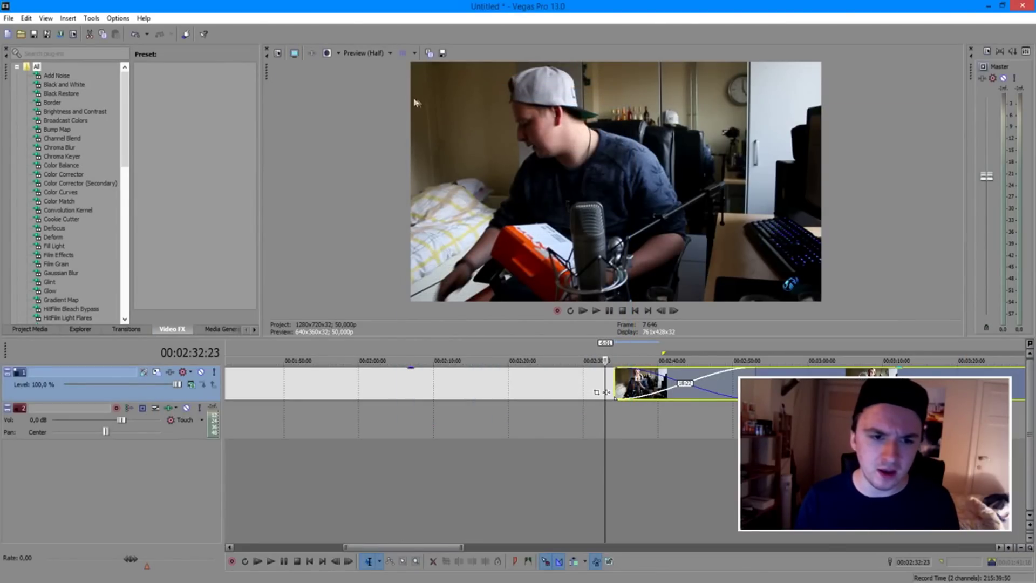
{"action": "left_click", "coordinate": [373, 54]}
{"action": "mouse_move", "coordinate": [394, 82]}
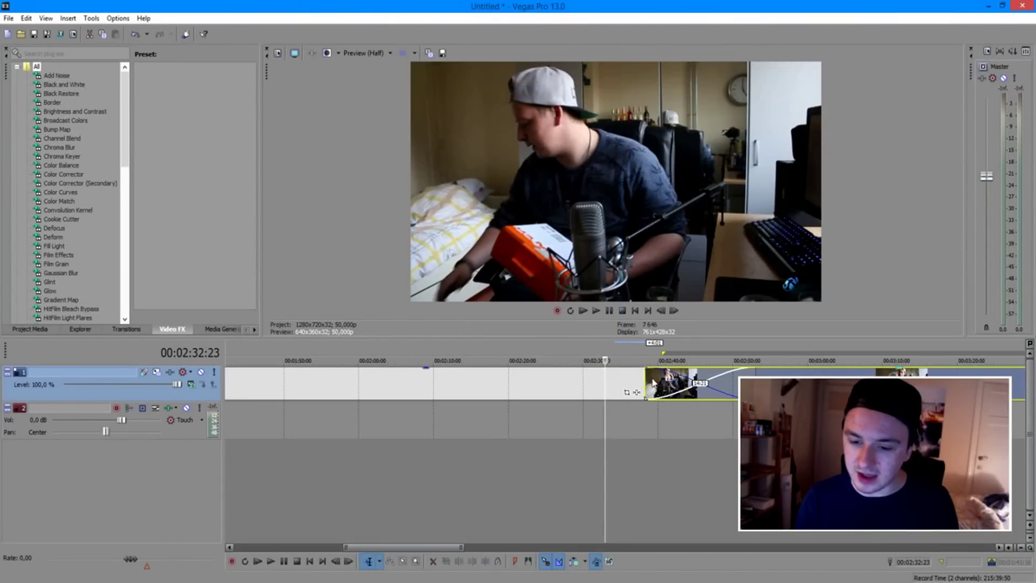
Play back the crossfade from about 00:02:37.
{"action": "left_click", "coordinate": [641, 384]}
{"action": "key", "text": "space"}
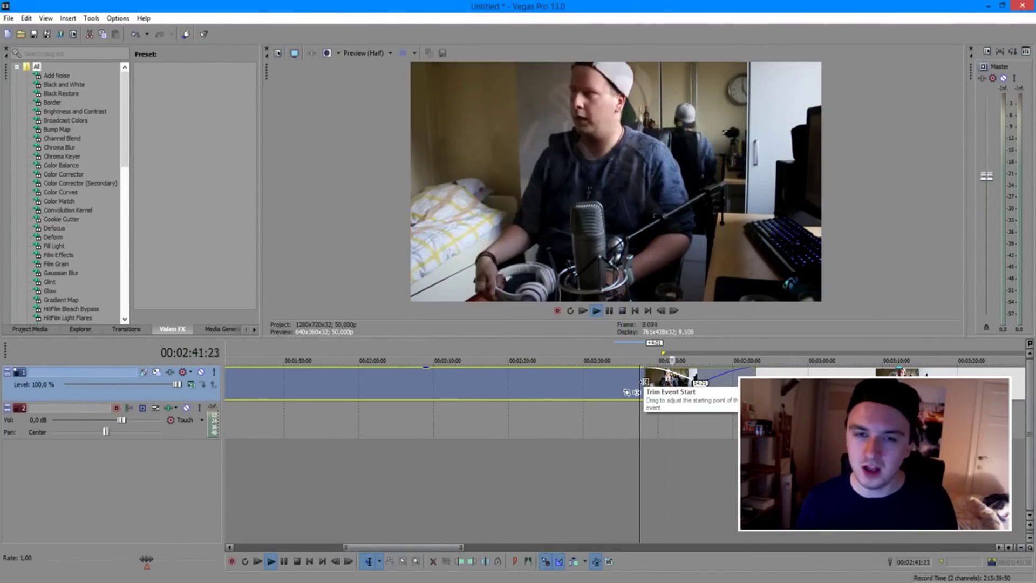
{"action": "key", "text": "space"}
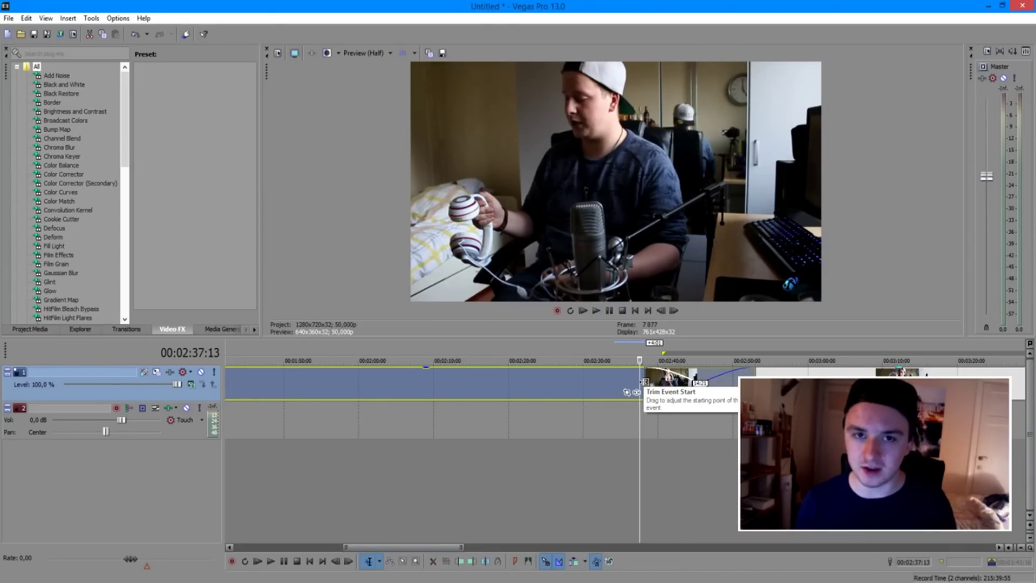
{"action": "left_click", "coordinate": [651, 351]}
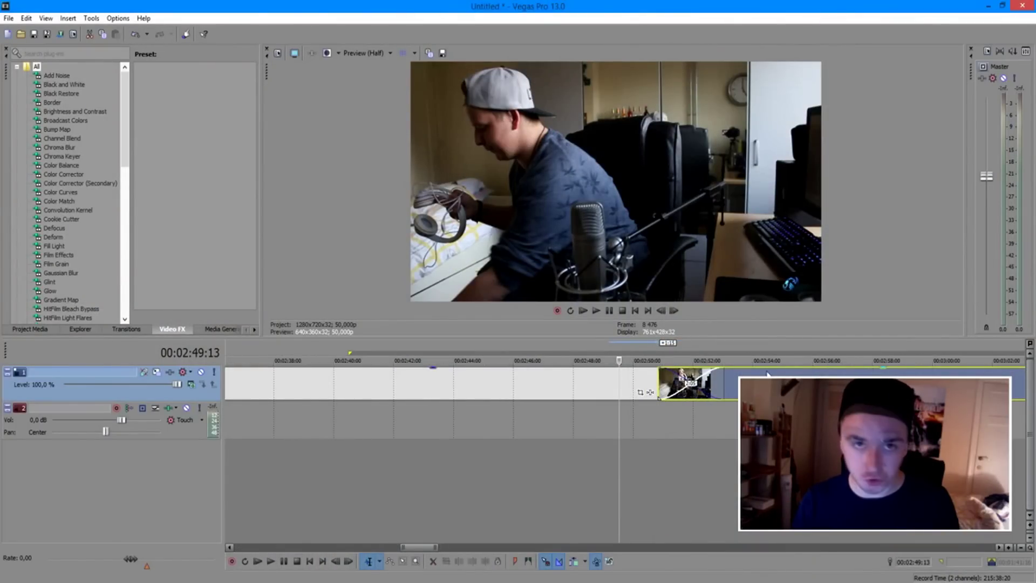
{"action": "scroll", "coordinate": [768, 372], "scroll_direction": "down", "scroll_amount": 3}
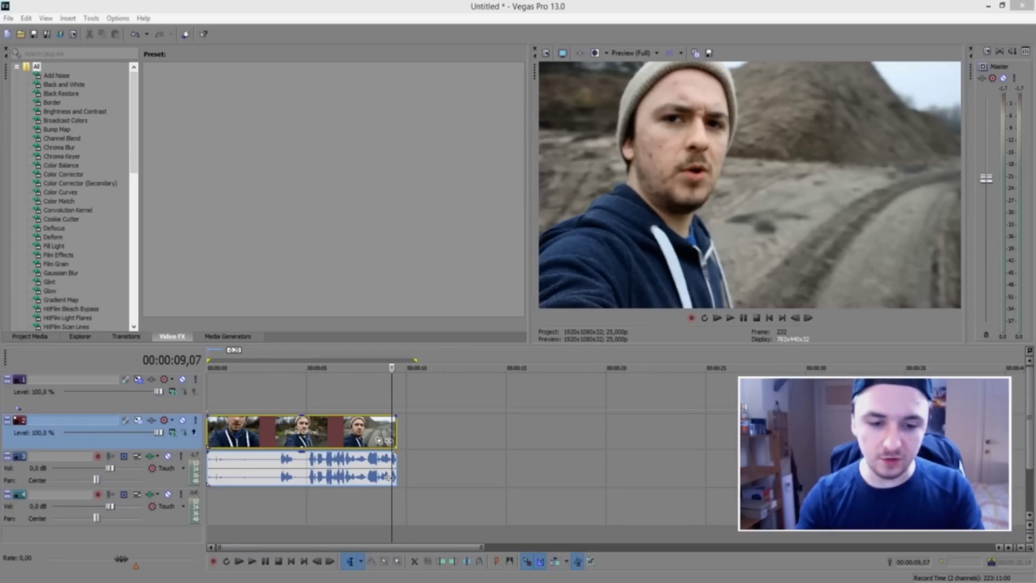
Scrub and play the selfie clip between about 2.5 and 7 seconds to find the split point.
{"action": "left_click", "coordinate": [266, 388]}
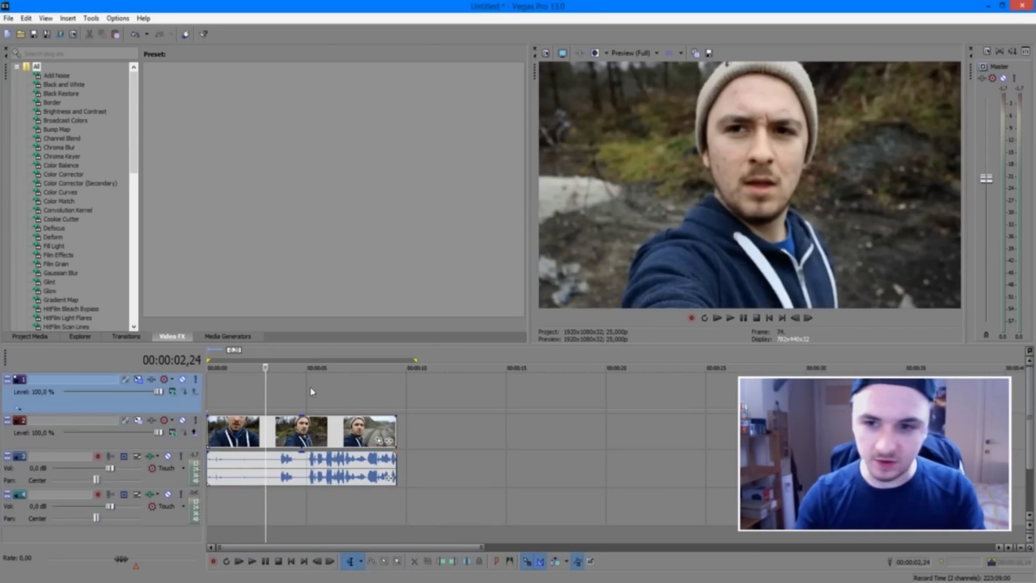
{"action": "left_click", "coordinate": [311, 388]}
{"action": "left_click", "coordinate": [348, 391]}
{"action": "left_click", "coordinate": [262, 392]}
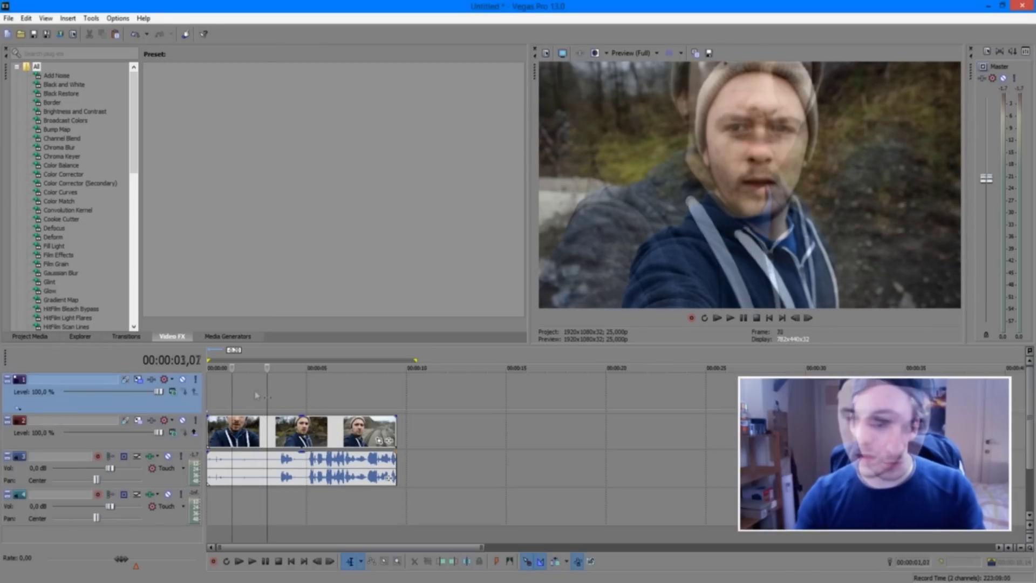
{"action": "left_click", "coordinate": [267, 398]}
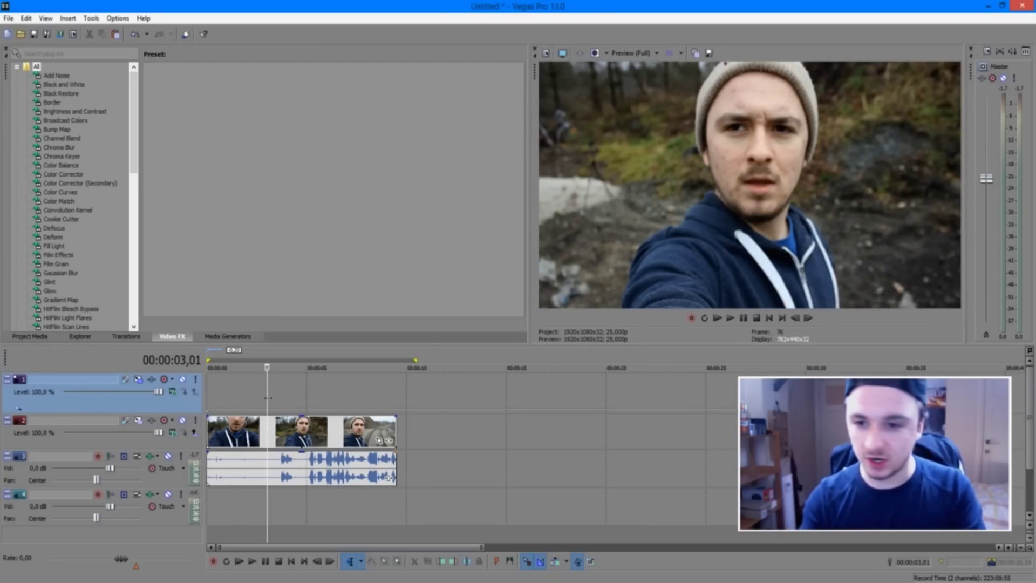
{"action": "left_click", "coordinate": [296, 403]}
{"action": "key", "text": "space"}
{"action": "scroll", "coordinate": [360, 414], "scroll_direction": "up", "scroll_amount": 3}
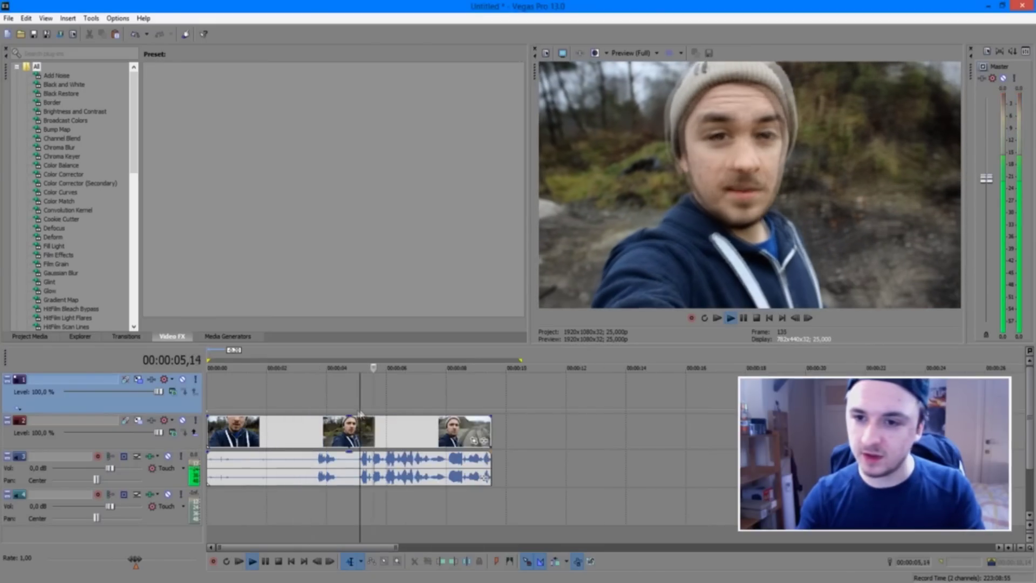
{"action": "key", "text": "space"}
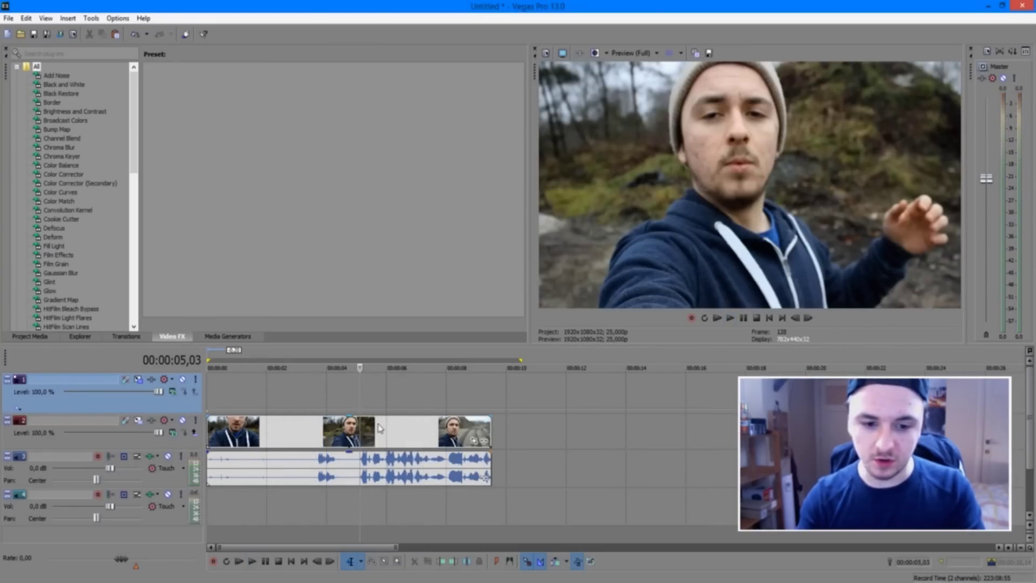
Select the selfie clip on track 2 and step forward frame by frame toward 00:00:06,24.
{"action": "left_click", "coordinate": [376, 429]}
{"action": "left_click", "coordinate": [808, 318]}
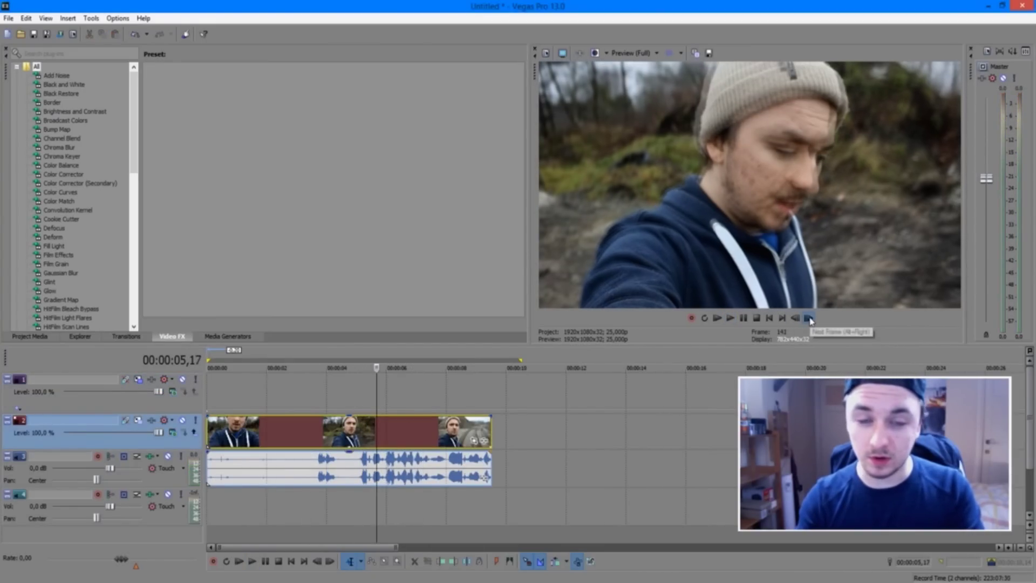
{"action": "left_click", "coordinate": [809, 319]}
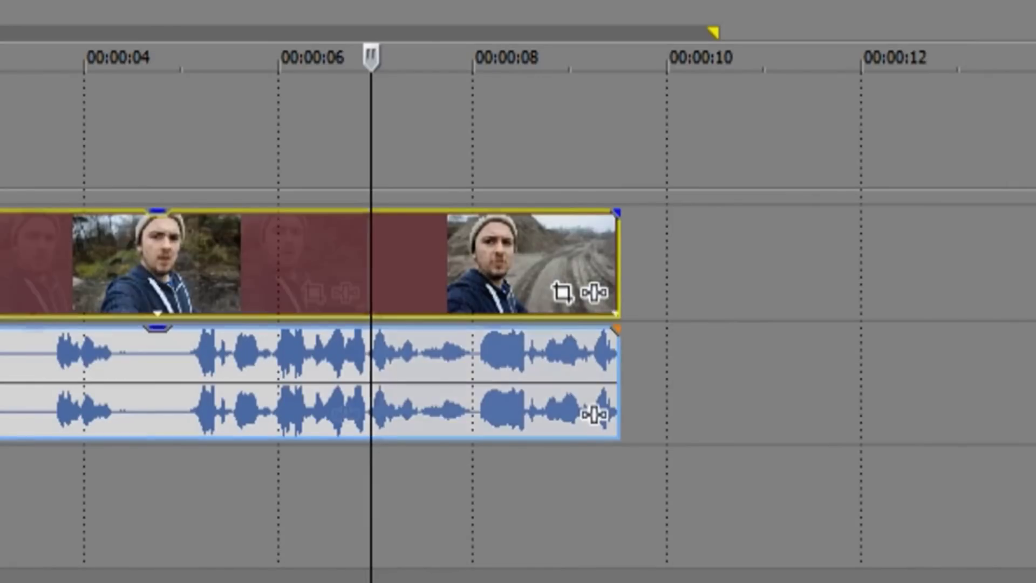
Split the clip at the playhead, shift the second part right, and extend its end slightly.
{"action": "key", "text": "s"}
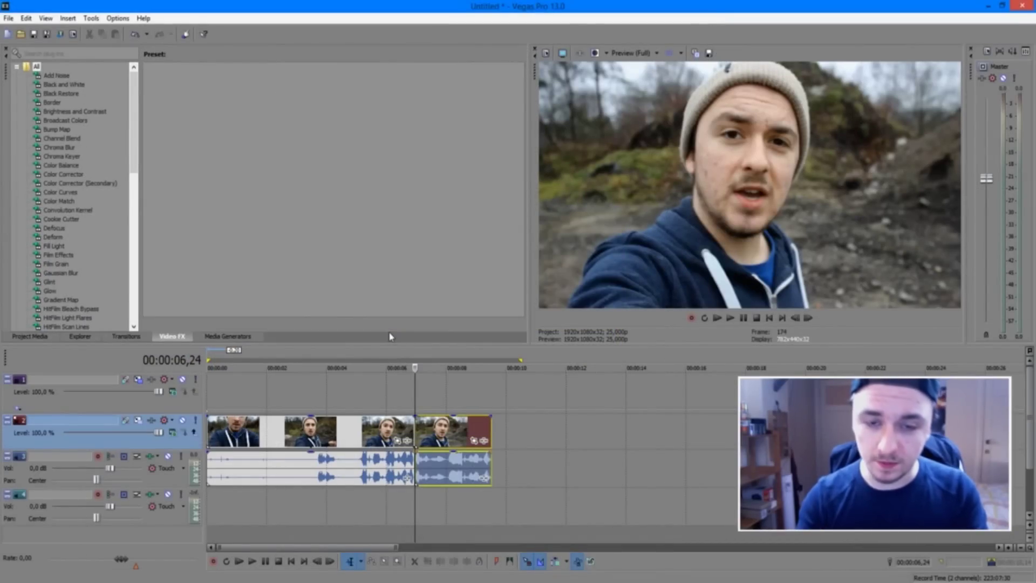
{"action": "scroll", "coordinate": [479, 422], "scroll_direction": "up", "scroll_amount": 2}
{"action": "scroll", "coordinate": [620, 432], "scroll_direction": "down", "scroll_amount": 2}
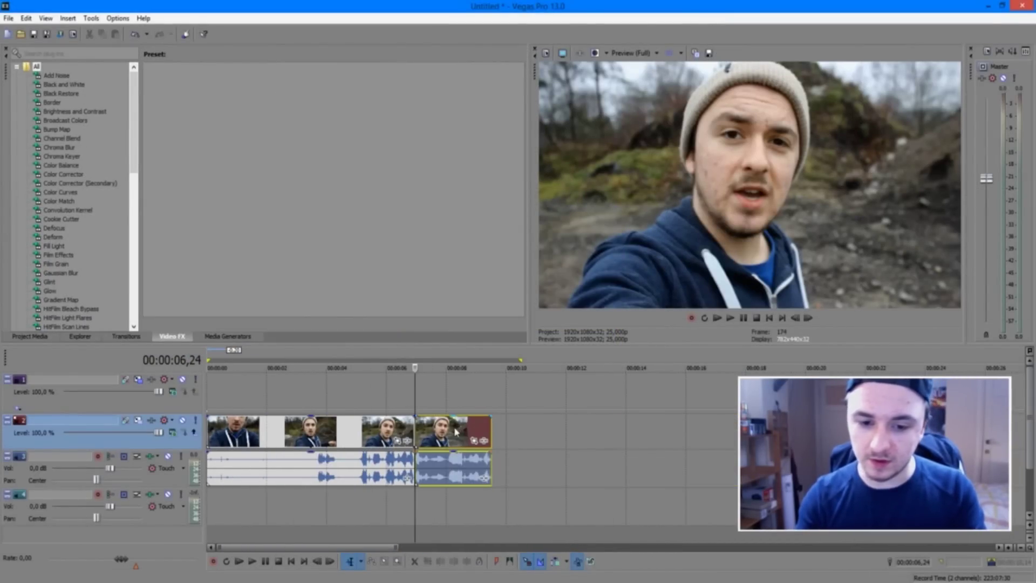
{"action": "left_click_drag", "start_coordinate": [456, 432], "coordinate": [742, 432]}
{"action": "scroll", "coordinate": [743, 431], "scroll_direction": "up", "scroll_amount": 3}
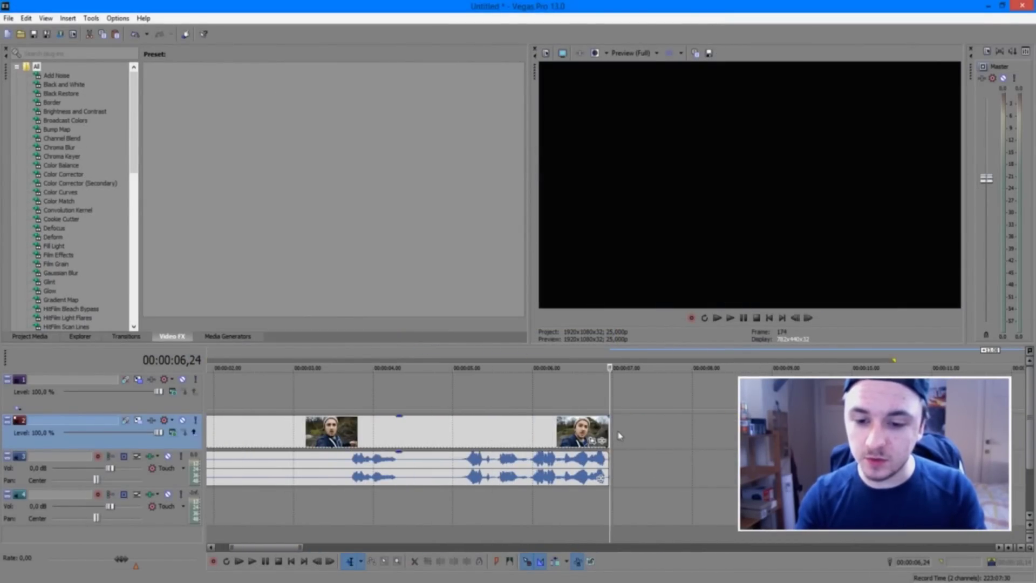
{"action": "left_click_drag", "start_coordinate": [609, 429], "coordinate": [622, 428]}
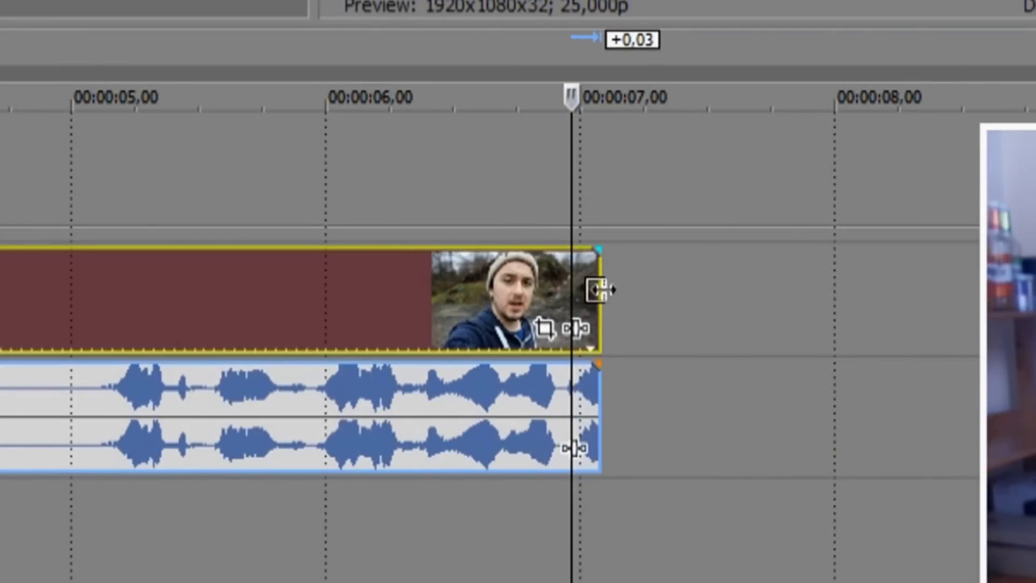
Delete the separate audio piece under the final clip.
{"action": "scroll", "coordinate": [601, 305], "scroll_direction": "up", "scroll_amount": 4}
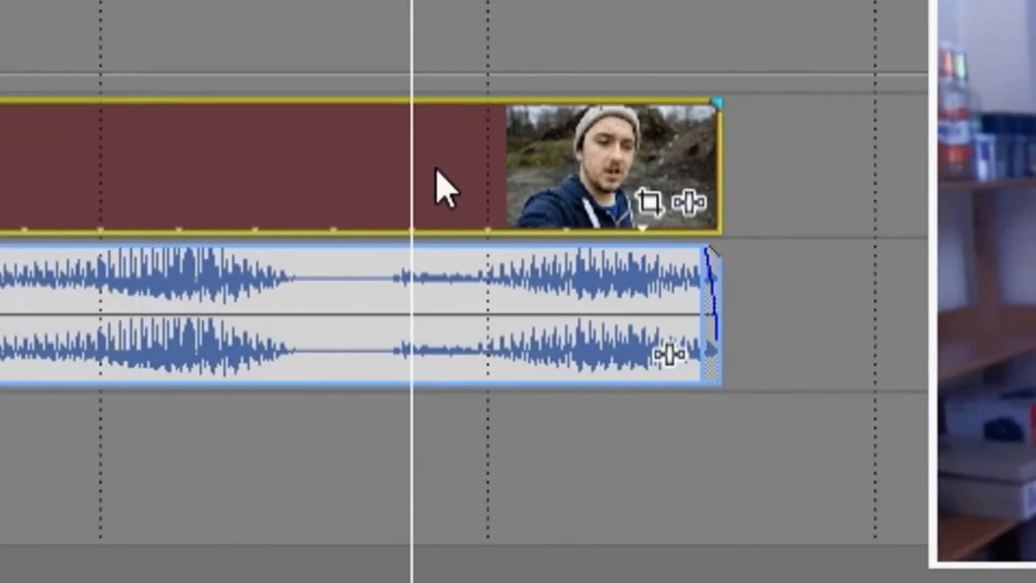
{"action": "left_click", "coordinate": [431, 334]}
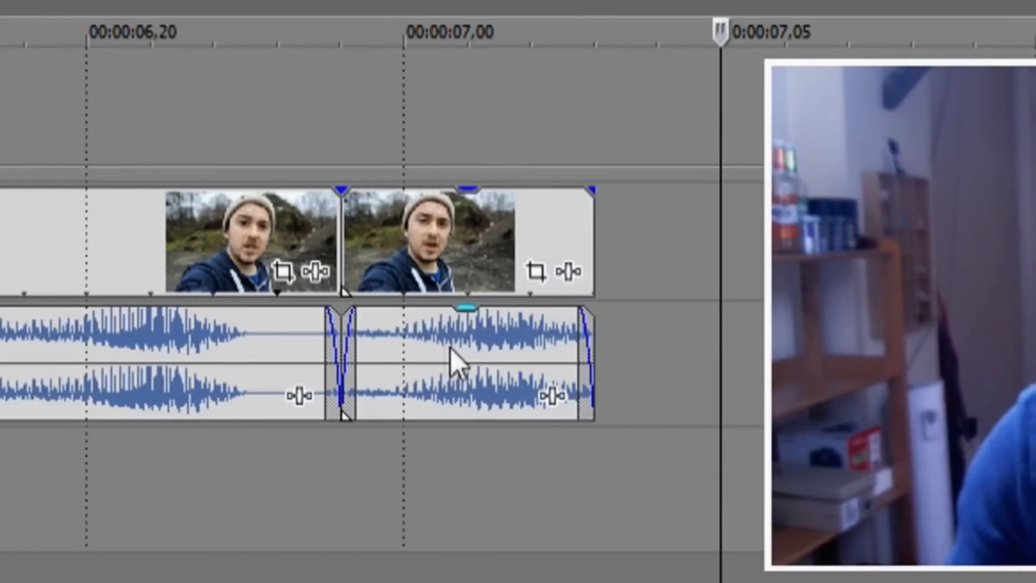
{"action": "left_click_drag", "start_coordinate": [642, 468], "coordinate": [676, 469]}
{"action": "key", "text": "Delete"}
Play back the ending of the final video clip.
{"action": "left_click", "coordinate": [627, 432]}
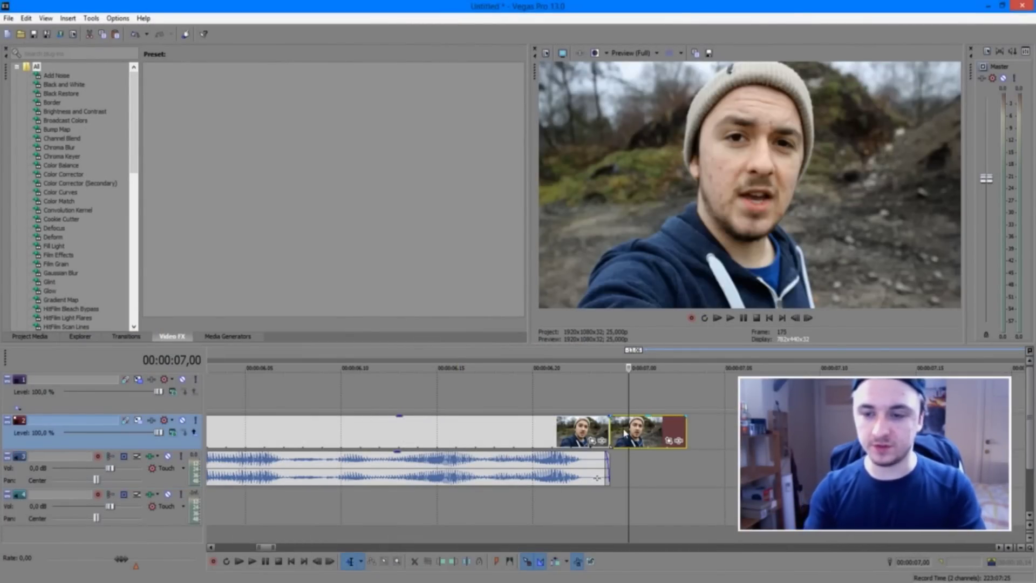
{"action": "left_click", "coordinate": [544, 380]}
{"action": "key", "text": "space"}
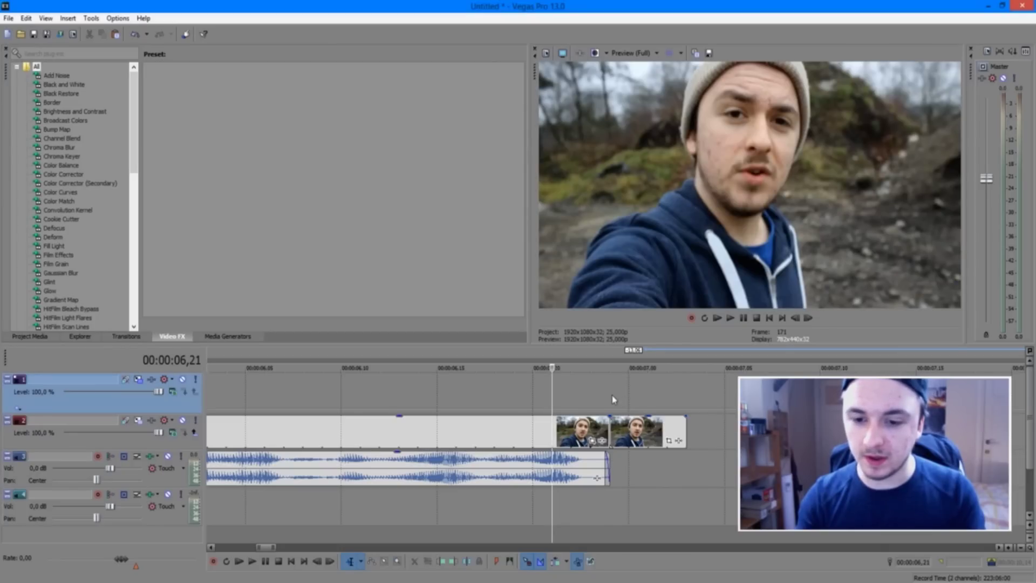
{"action": "key", "text": "Return"}
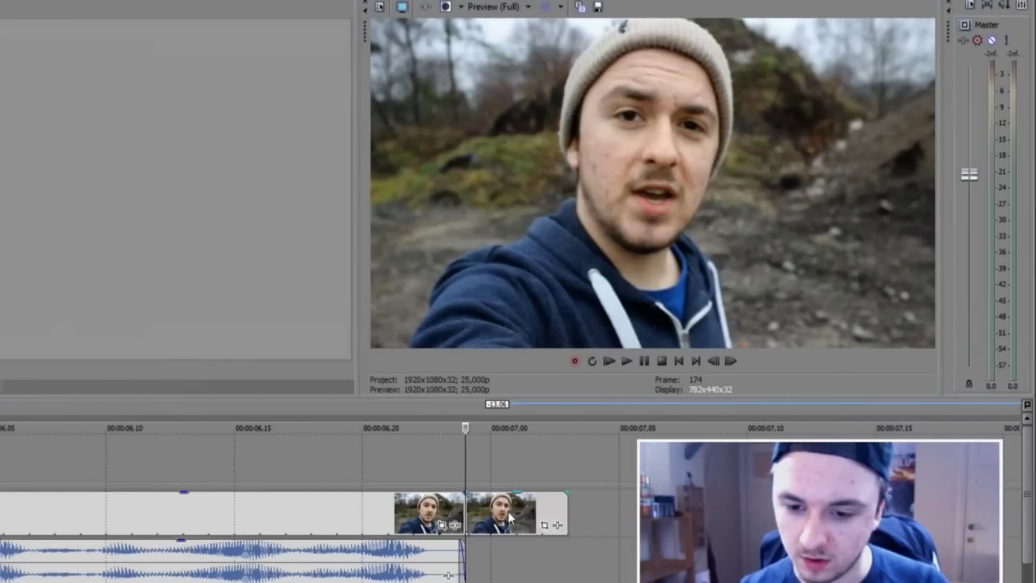
Add a velocity envelope to the final clip.
{"action": "right_click", "coordinate": [640, 431]}
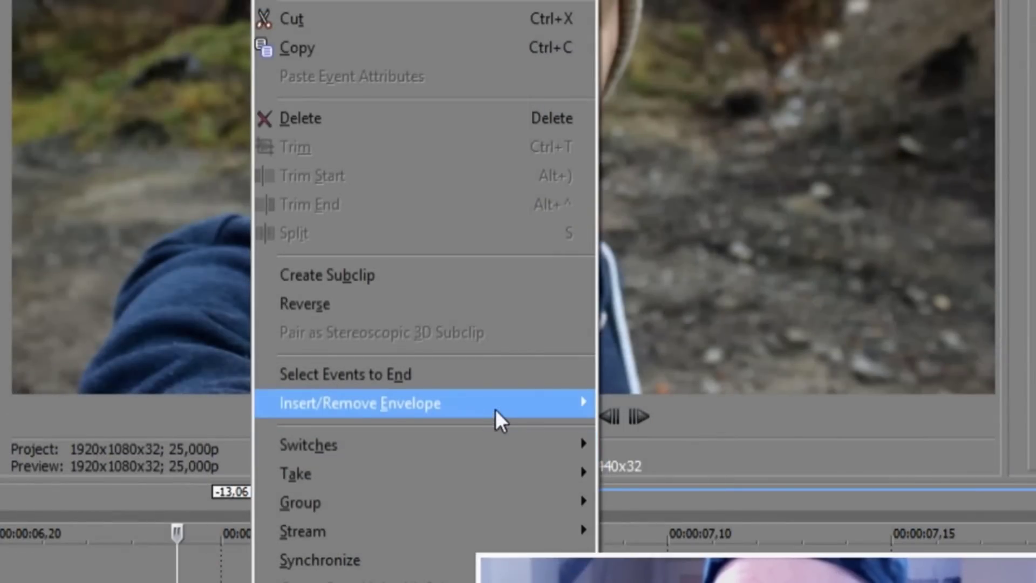
{"action": "mouse_move", "coordinate": [500, 420]}
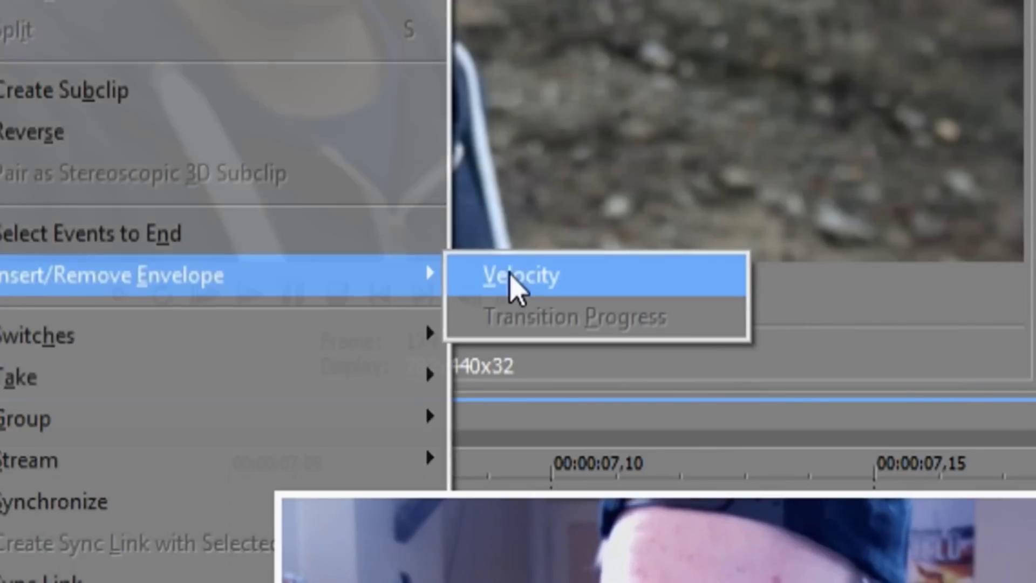
{"action": "left_click", "coordinate": [642, 404]}
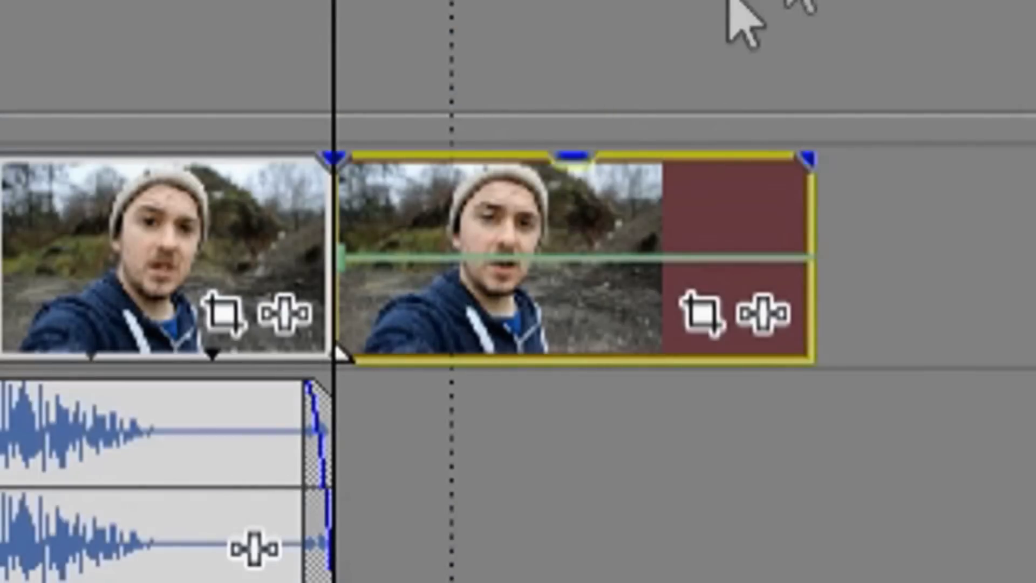
{"action": "scroll", "coordinate": [497, 335], "scroll_direction": "up", "scroll_amount": 5}
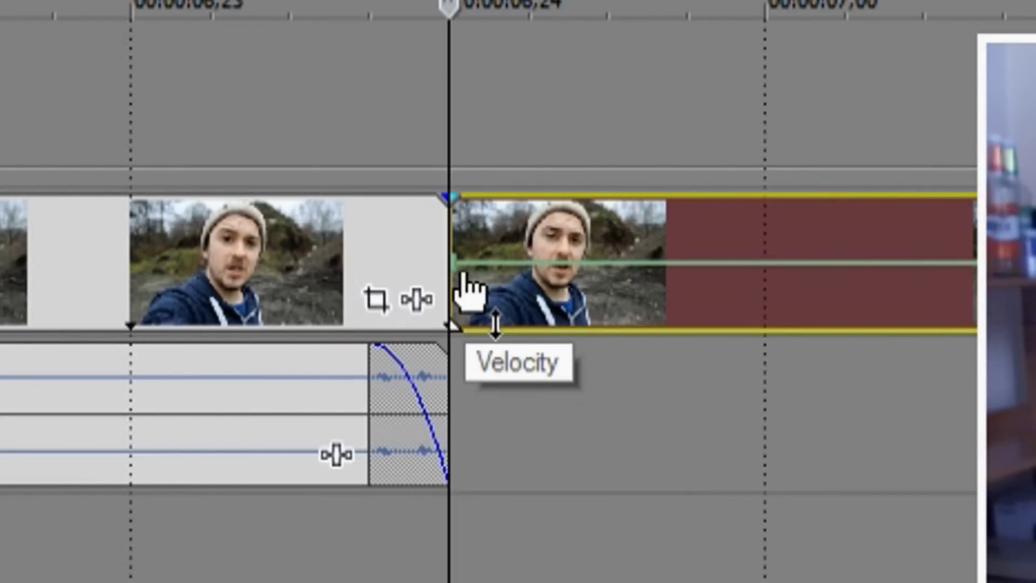
{"action": "scroll", "coordinate": [612, 439], "scroll_direction": "up", "scroll_amount": 3}
Set the velocity envelope to 0 and play back the frozen ending.
{"action": "right_click", "coordinate": [612, 440]}
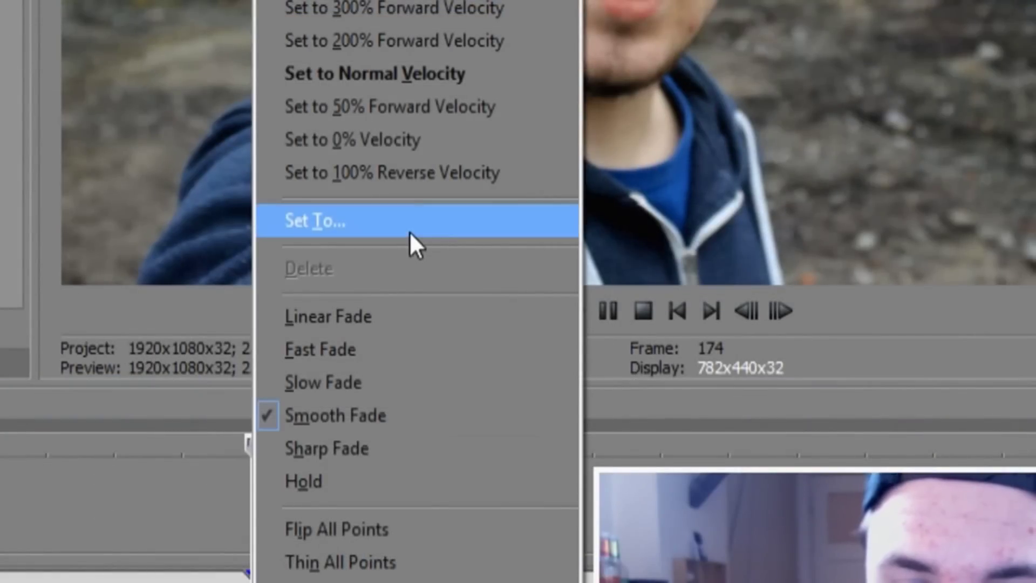
{"action": "left_click", "coordinate": [669, 285]}
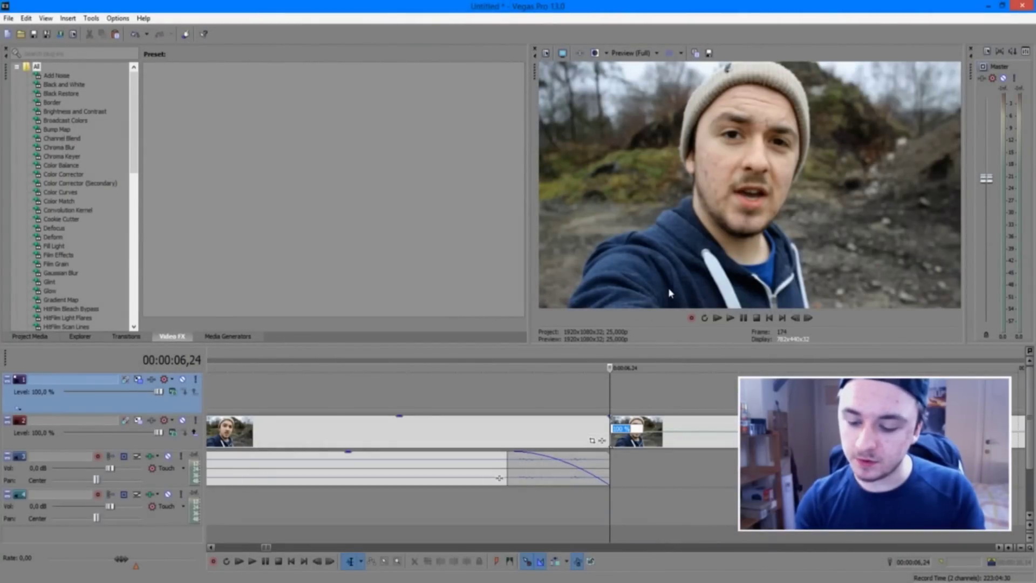
{"action": "type", "text": "0"}
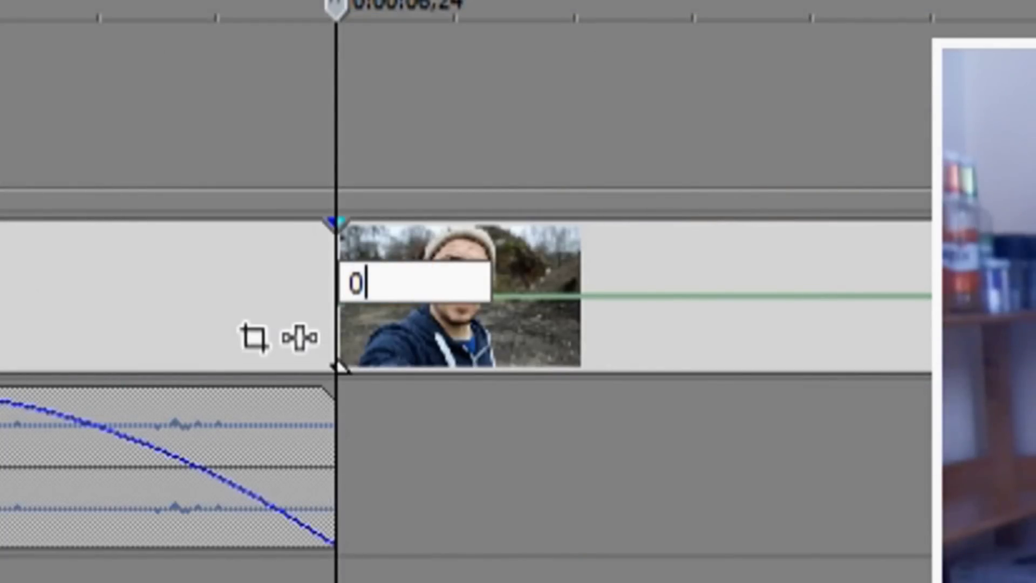
{"action": "key", "text": "Return"}
{"action": "scroll", "coordinate": [660, 413], "scroll_direction": "up", "scroll_amount": 3}
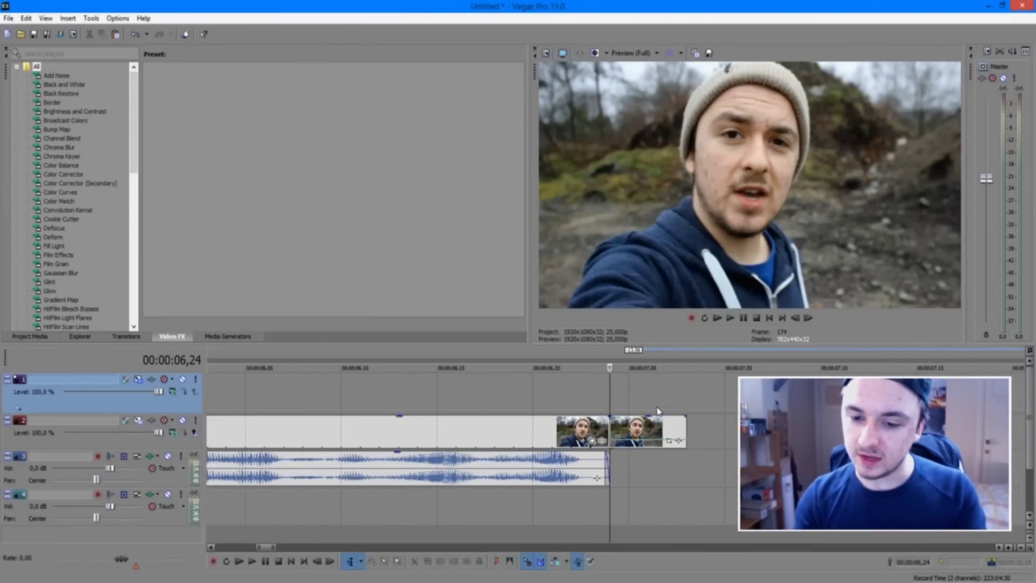
{"action": "scroll", "coordinate": [658, 411], "scroll_direction": "down", "scroll_amount": 2}
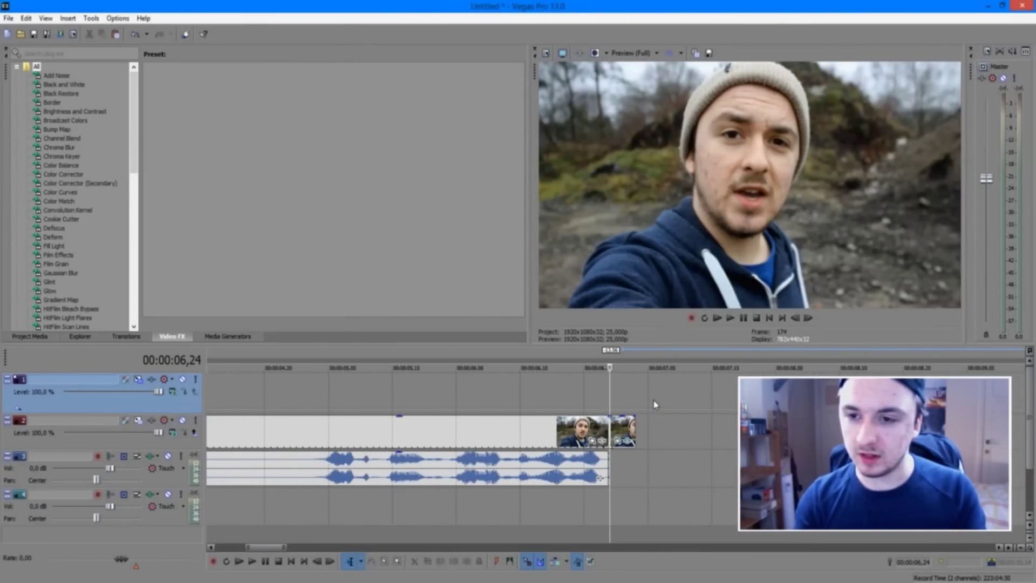
{"action": "key", "text": "space"}
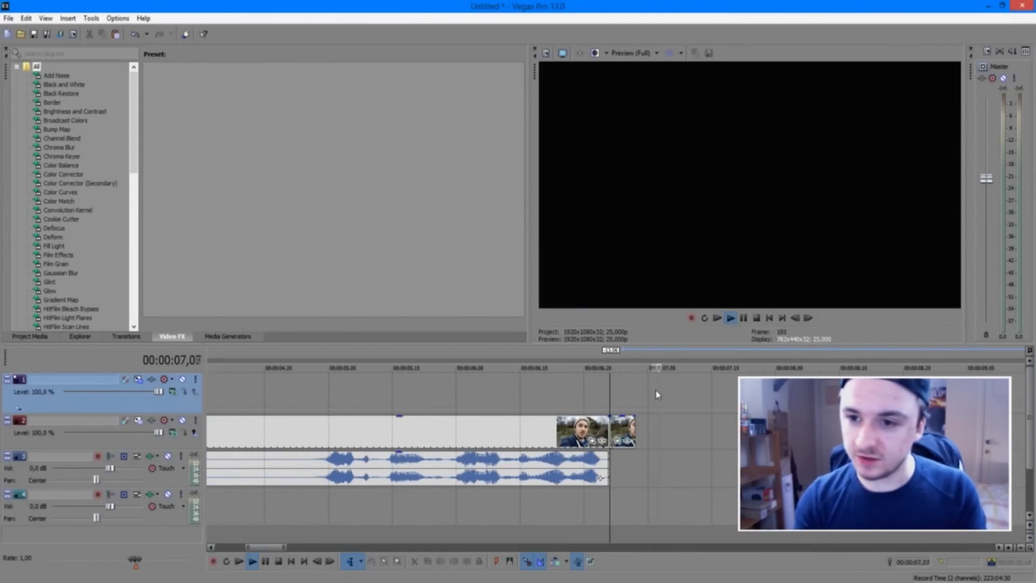
{"action": "key", "text": "space"}
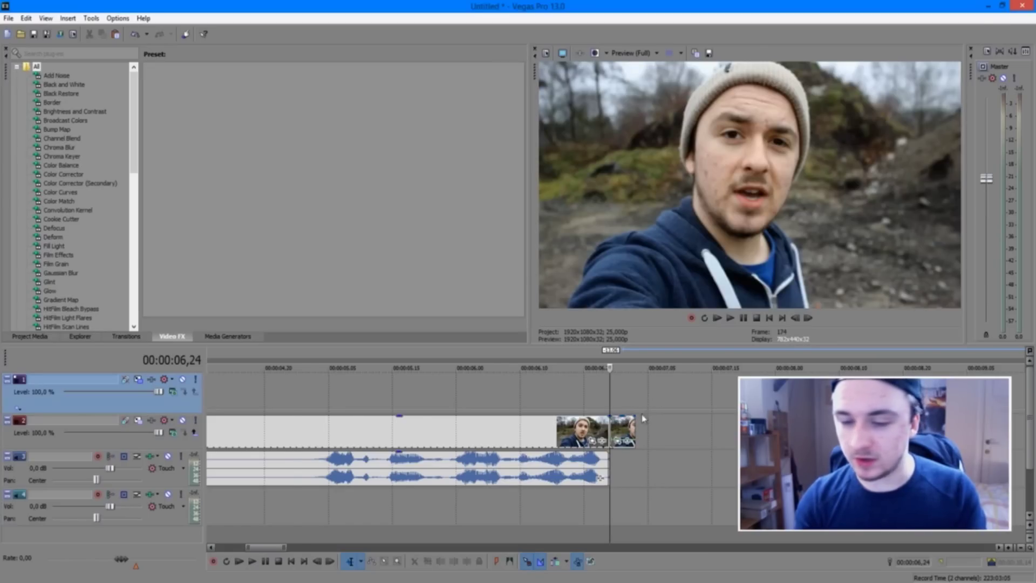
Stretch the frozen final clip further right and preview it from about 6.4 seconds.
{"action": "scroll", "coordinate": [600, 478], "scroll_direction": "down", "scroll_amount": 2}
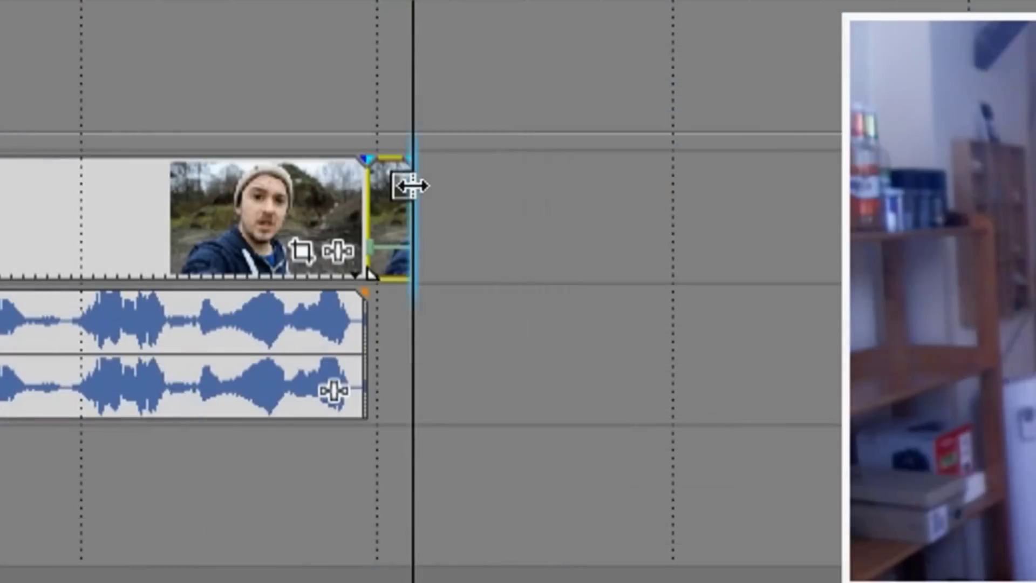
{"action": "left_click_drag", "start_coordinate": [620, 421], "coordinate": [781, 429]}
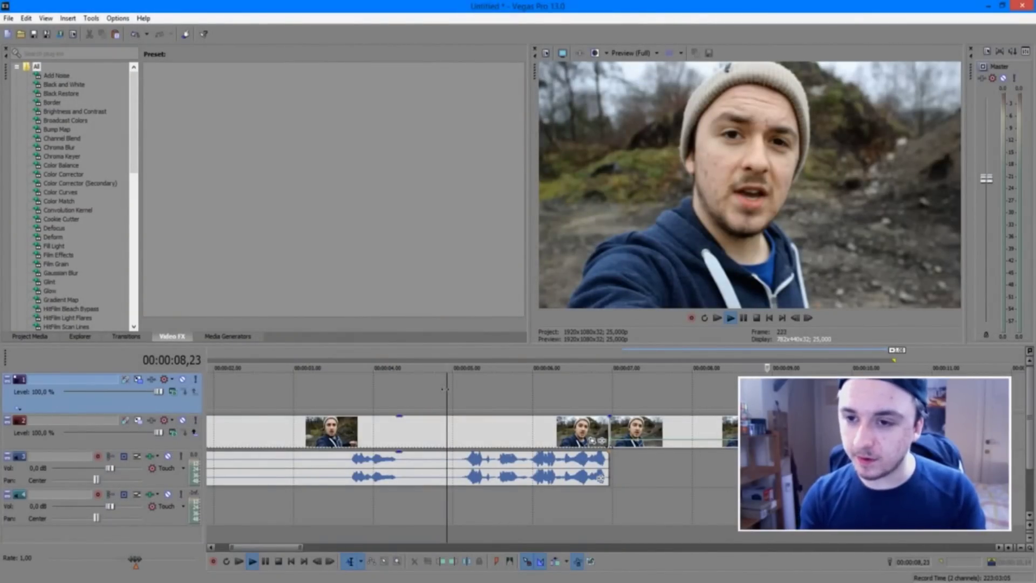
{"action": "key", "text": "space"}
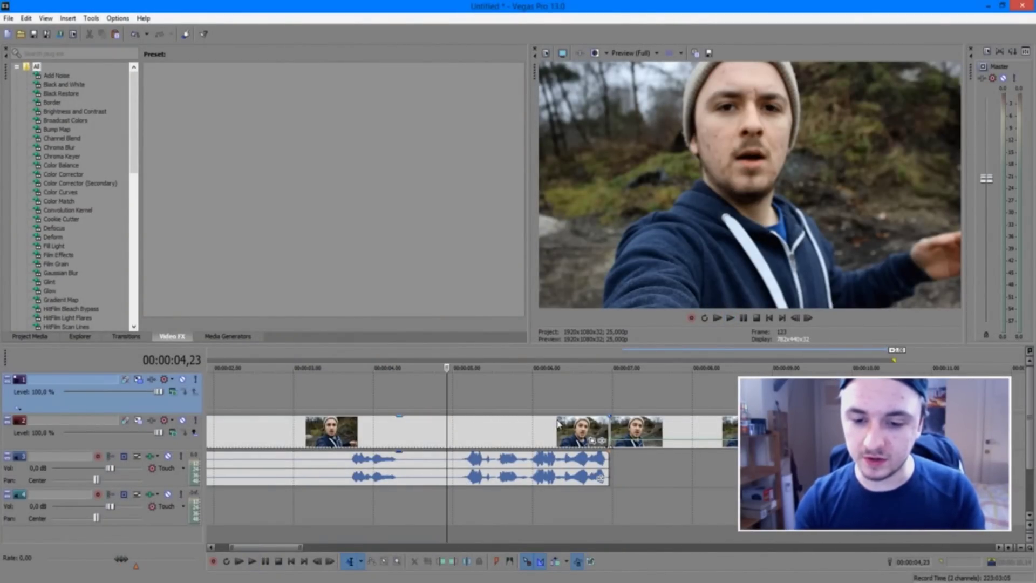
{"action": "left_click", "coordinate": [581, 385]}
{"action": "key", "text": "space"}
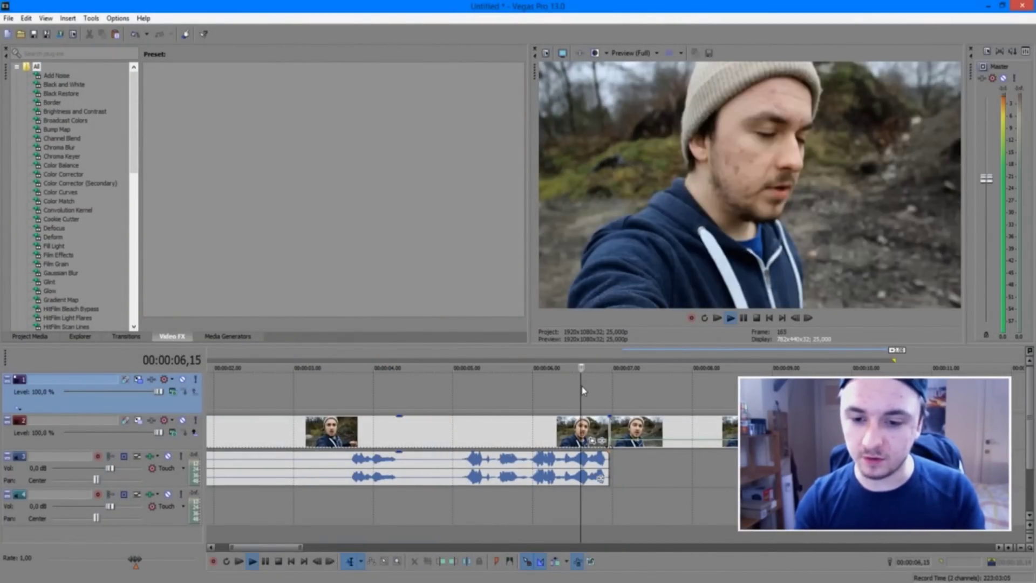
{"action": "key", "text": "space"}
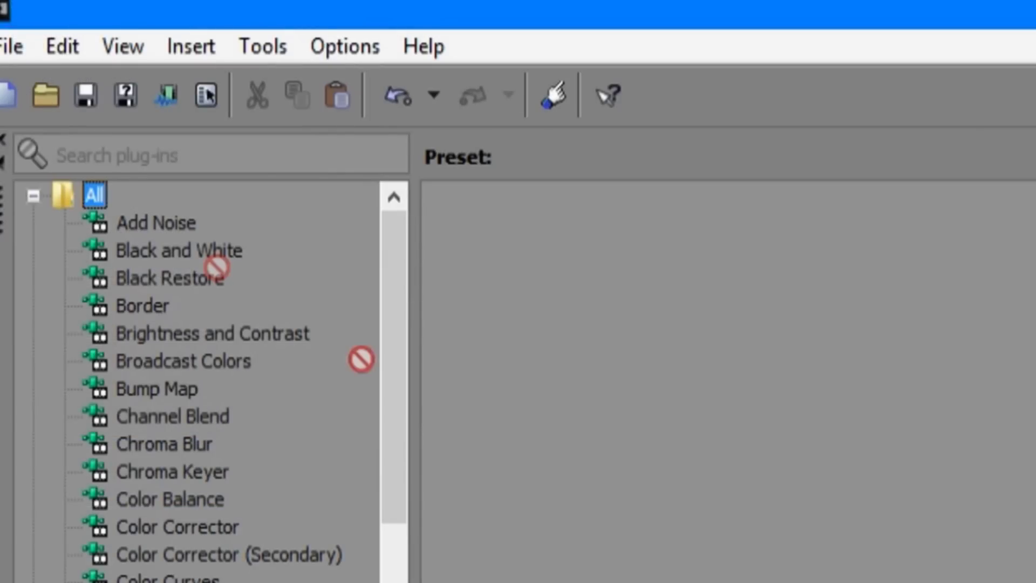
Apply the Black and White Video FX to the final clip and play to check.
{"action": "left_click_drag", "start_coordinate": [361, 359], "coordinate": [647, 430]}
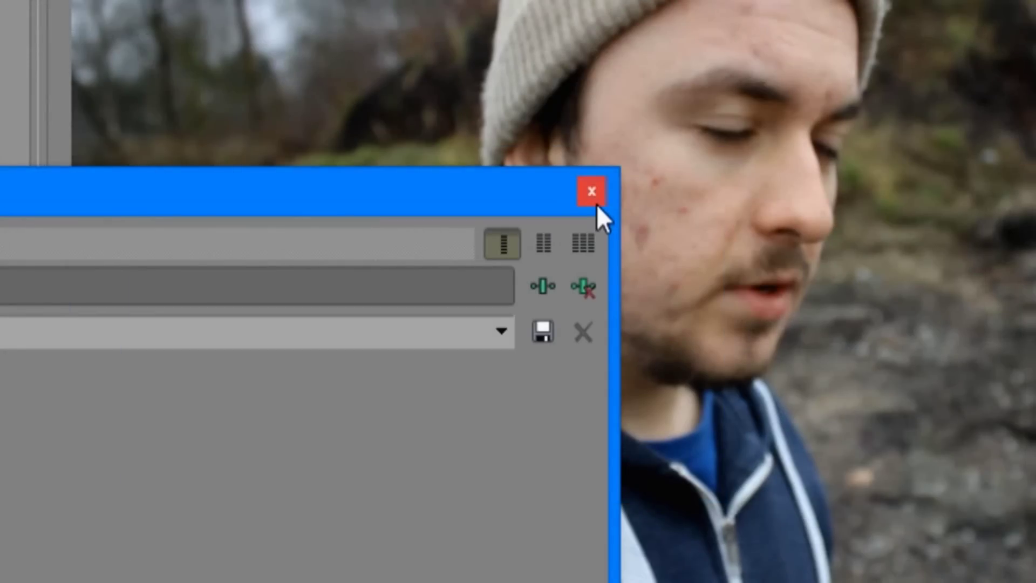
{"action": "left_click", "coordinate": [718, 154]}
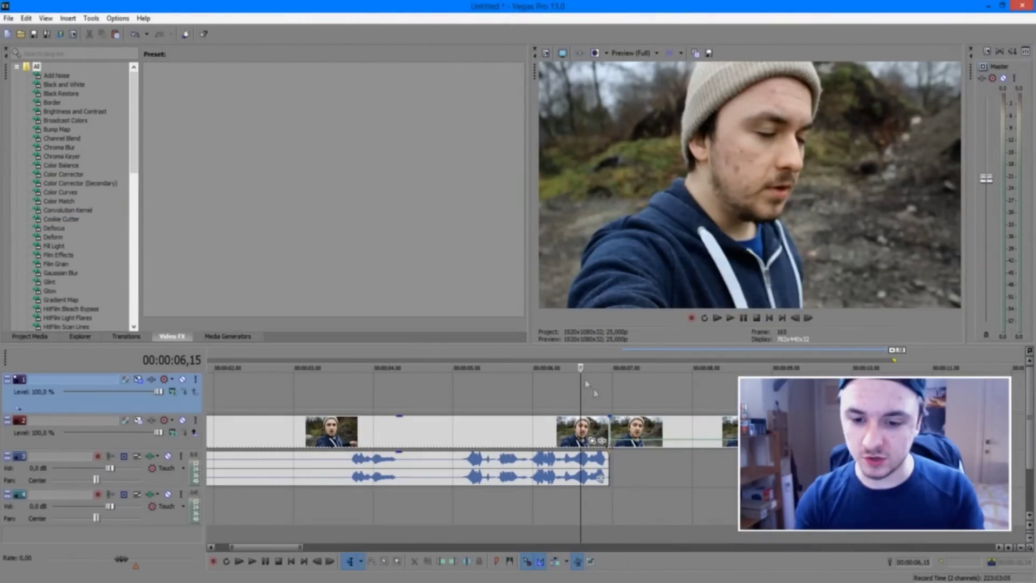
{"action": "key", "text": "space"}
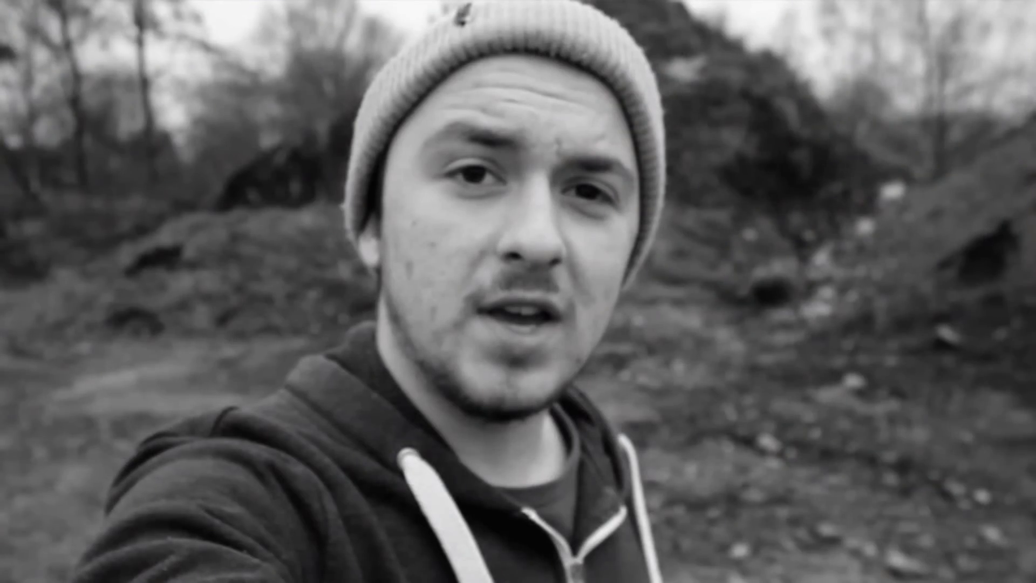
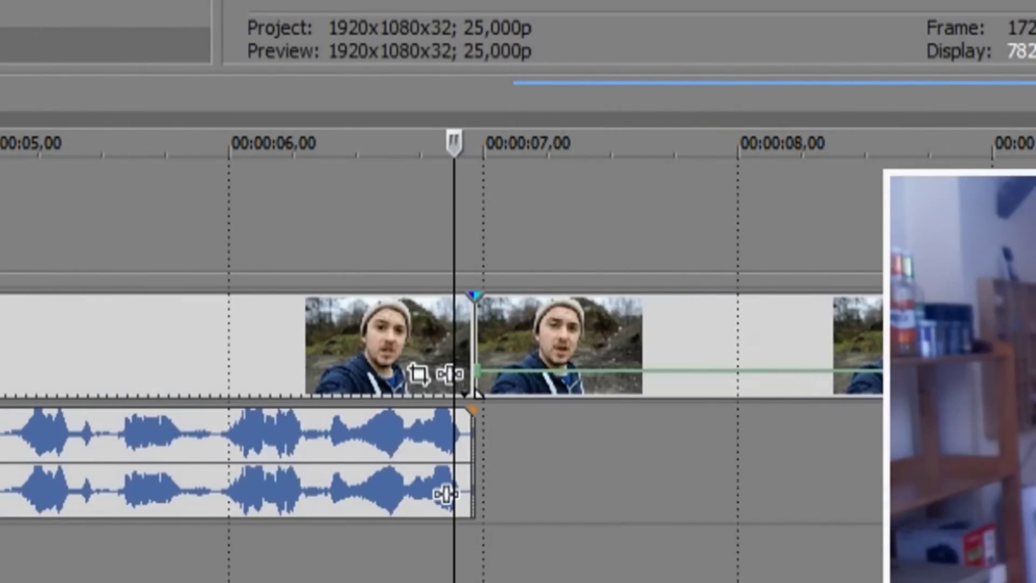
Crop the short clip to 677x380.8 around the face and keyframe the zoom-in across the clip.
{"action": "left_click", "coordinate": [450, 374]}
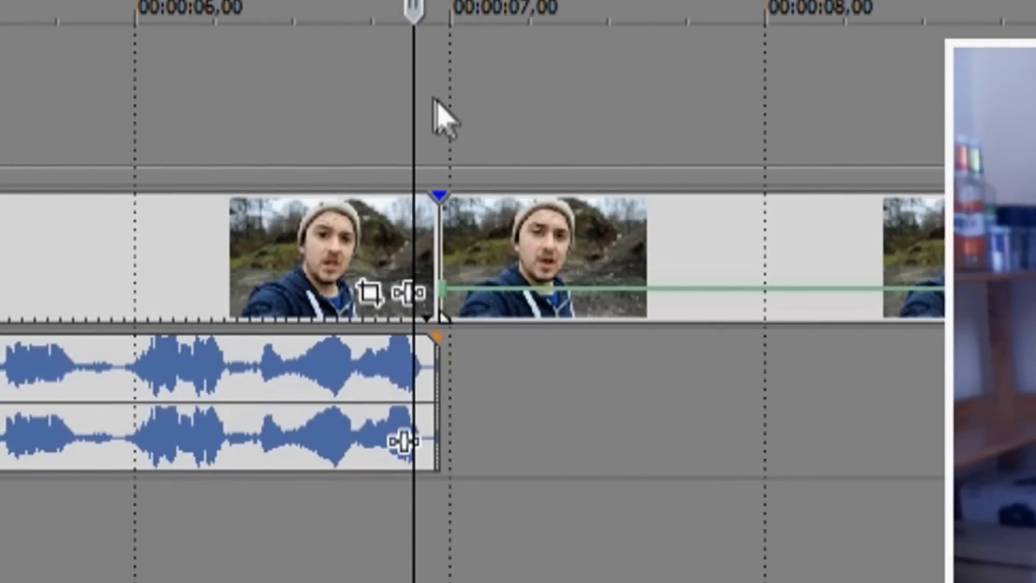
{"action": "left_click", "coordinate": [436, 104]}
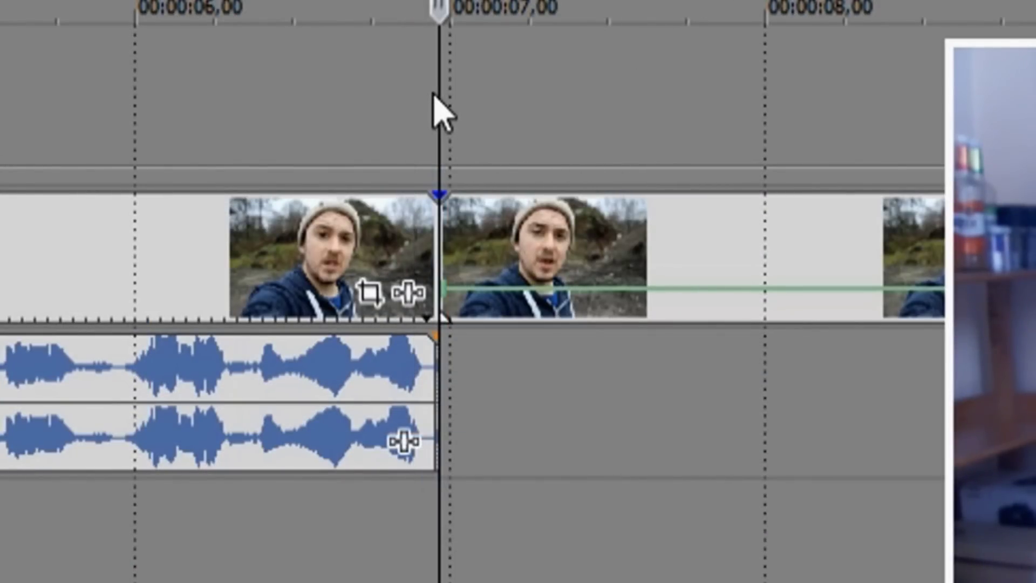
{"action": "left_click", "coordinate": [369, 292]}
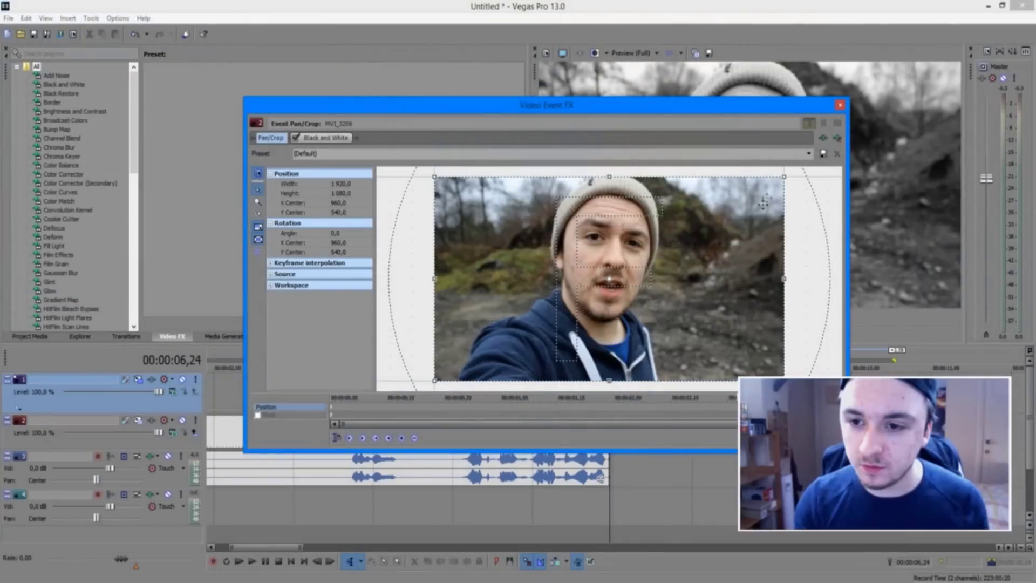
{"action": "left_click_drag", "start_coordinate": [784, 178], "coordinate": [749, 244]}
{"action": "left_click_drag", "start_coordinate": [635, 287], "coordinate": [638, 267]}
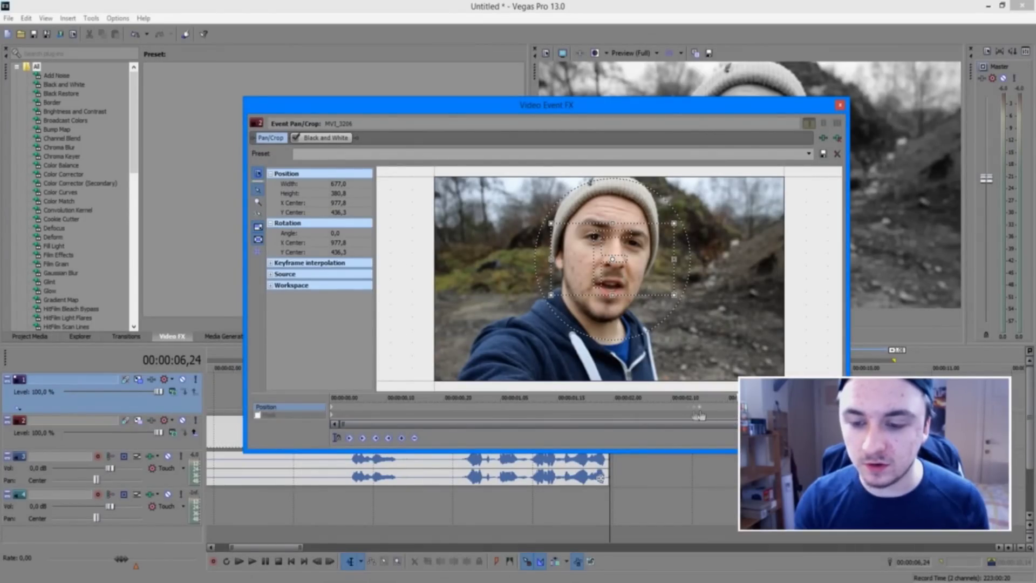
{"action": "left_click_drag", "start_coordinate": [694, 411], "coordinate": [417, 419]}
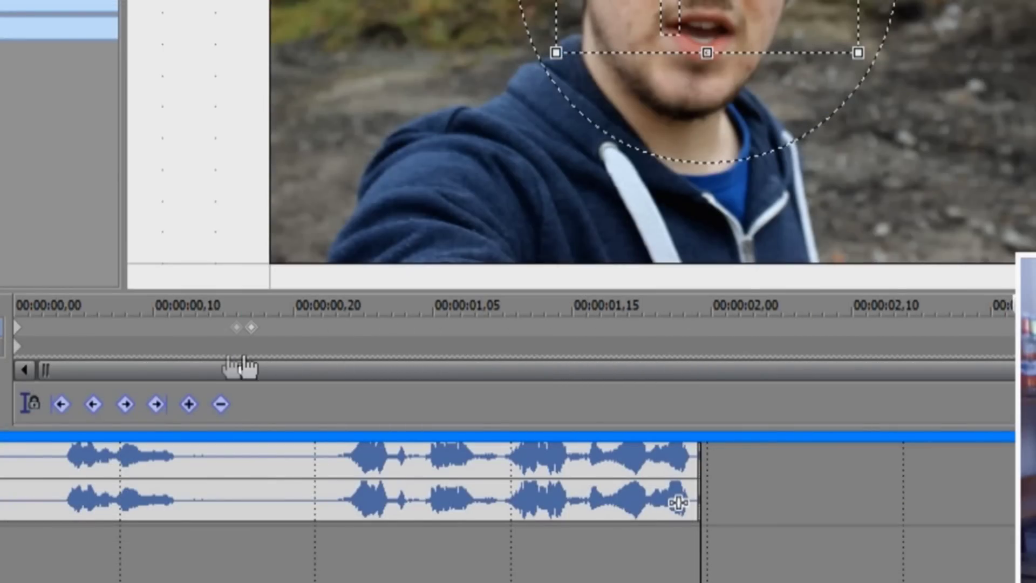
{"action": "left_click_drag", "start_coordinate": [232, 367], "coordinate": [1030, 345]}
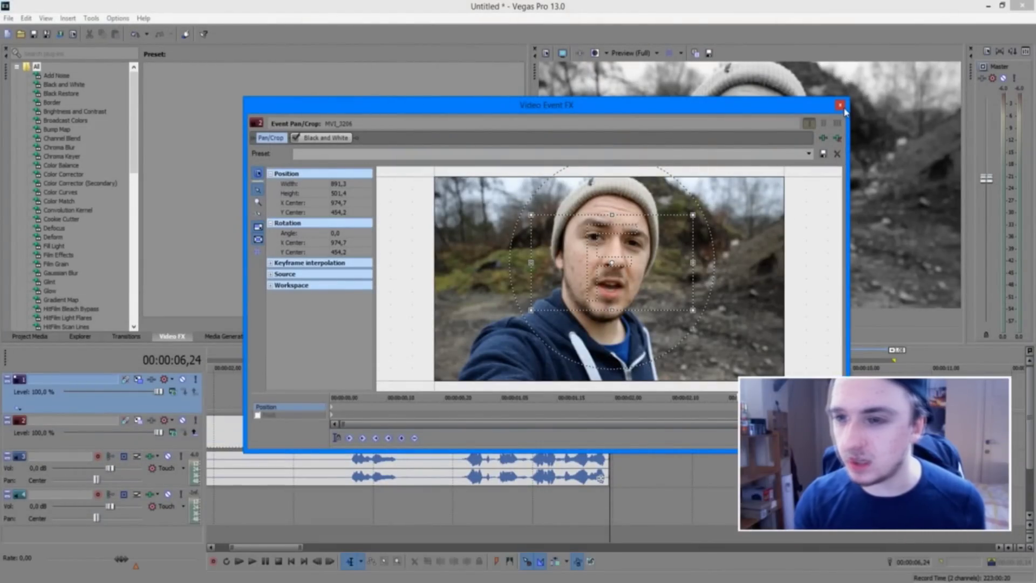
{"action": "left_click", "coordinate": [827, 103]}
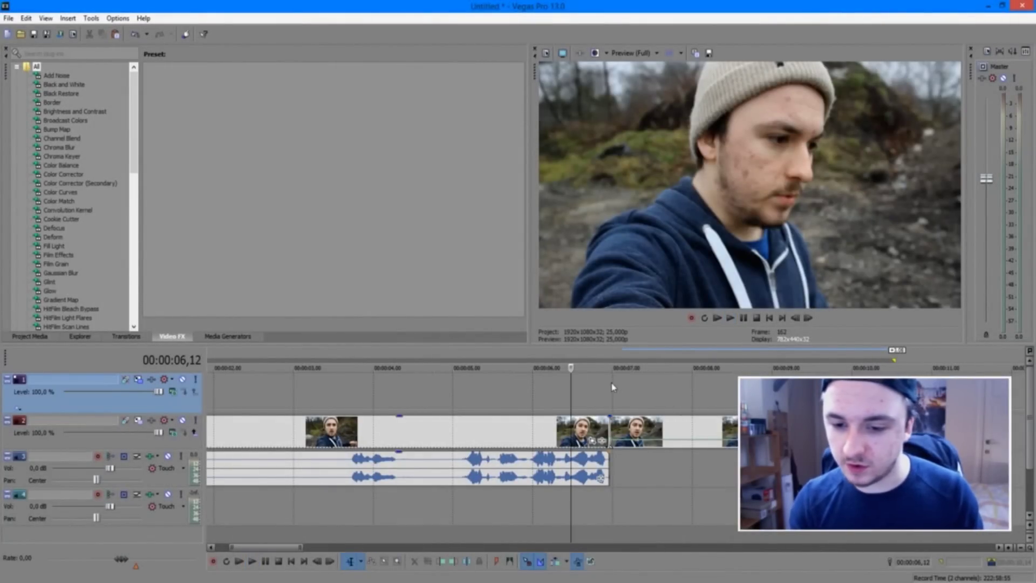
{"action": "left_click", "coordinate": [604, 386]}
Drop the song onto the audio track right after the cut and play it back to check.
{"action": "left_click", "coordinate": [594, 386]}
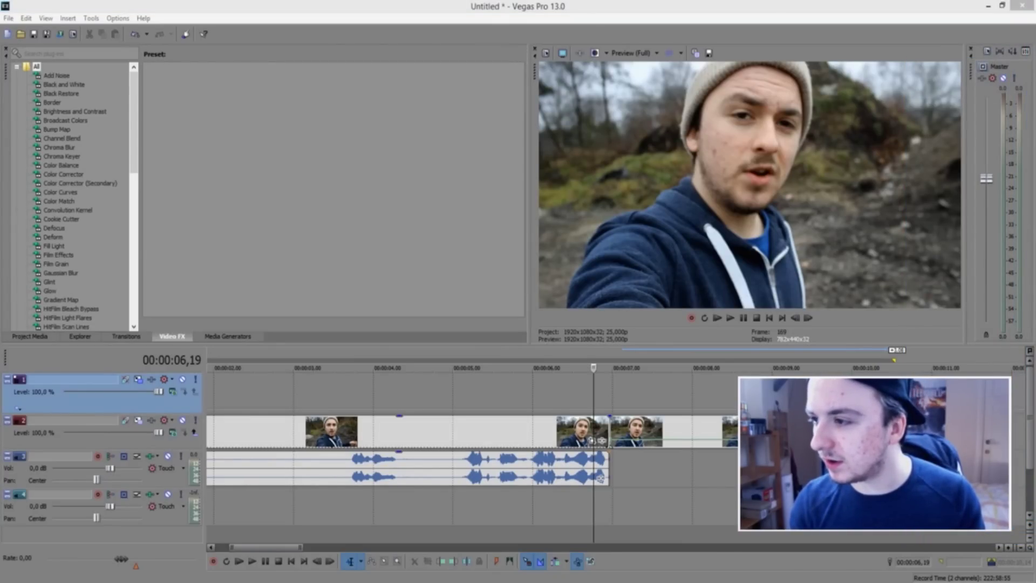
{"action": "left_click_drag", "start_coordinate": [697, 437], "coordinate": [619, 471]}
{"action": "left_click", "coordinate": [573, 389]}
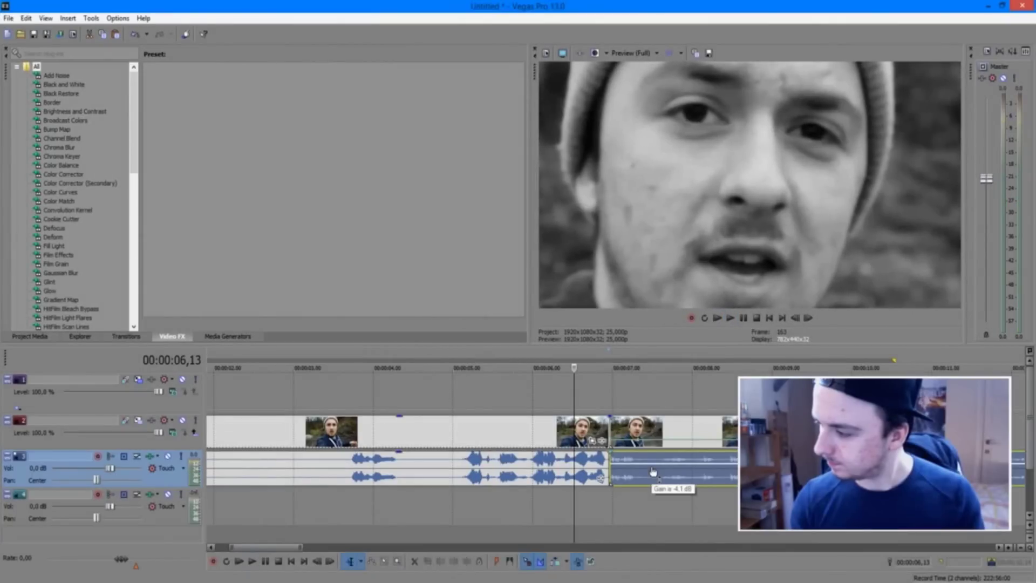
{"action": "left_click", "coordinate": [642, 467]}
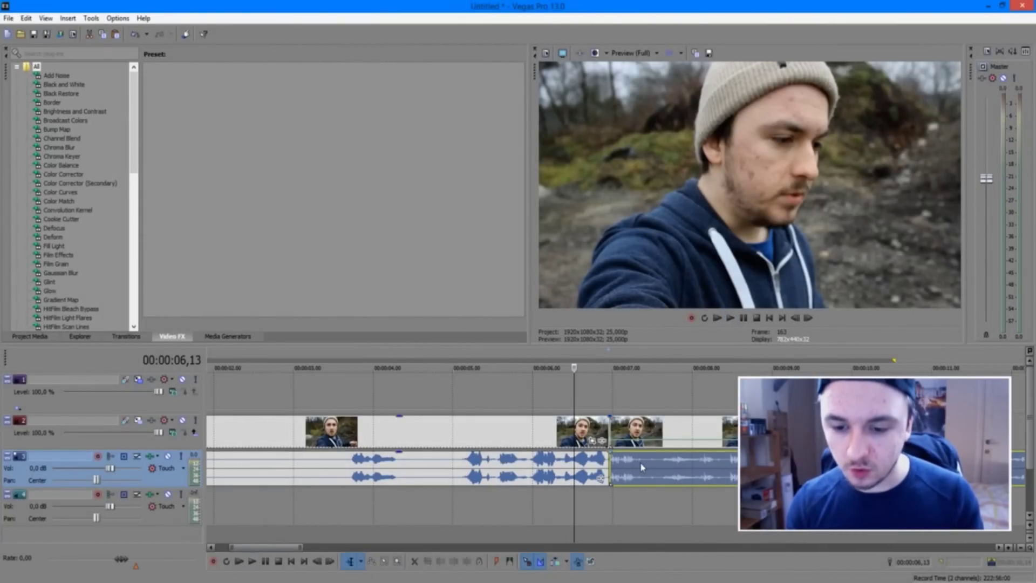
{"action": "left_click", "coordinate": [613, 399]}
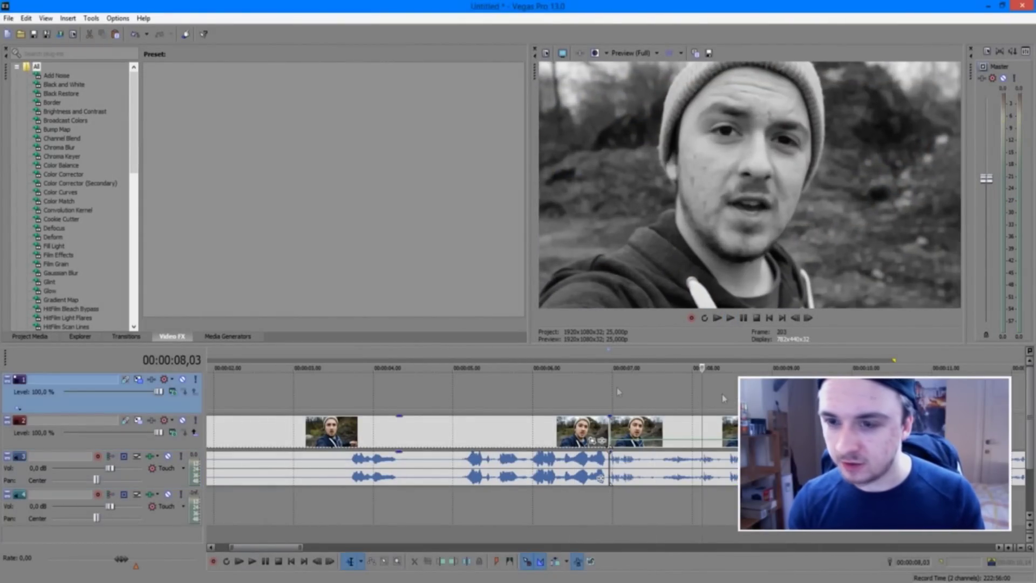
{"action": "key", "text": "space"}
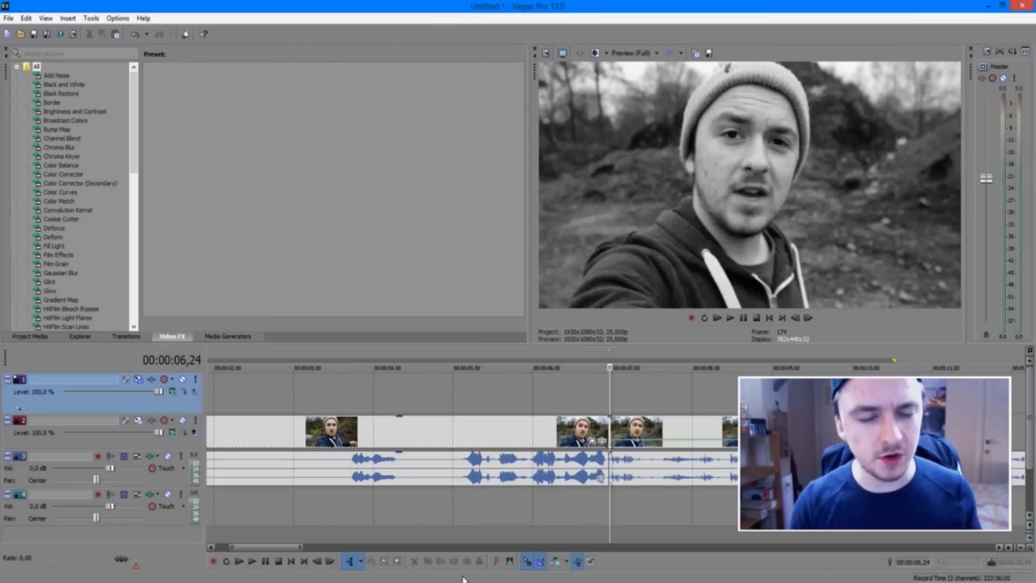
{"action": "left_click", "coordinate": [635, 351]}
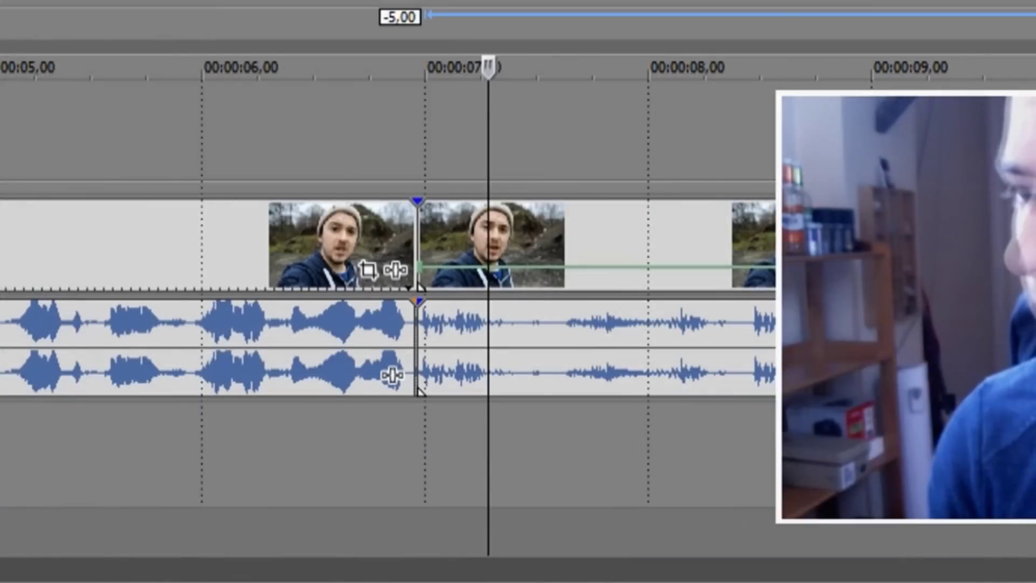
Place the Thug Life image on track 1 after the cut and preview it.
{"action": "left_click_drag", "start_coordinate": [601, 478], "coordinate": [642, 394]}
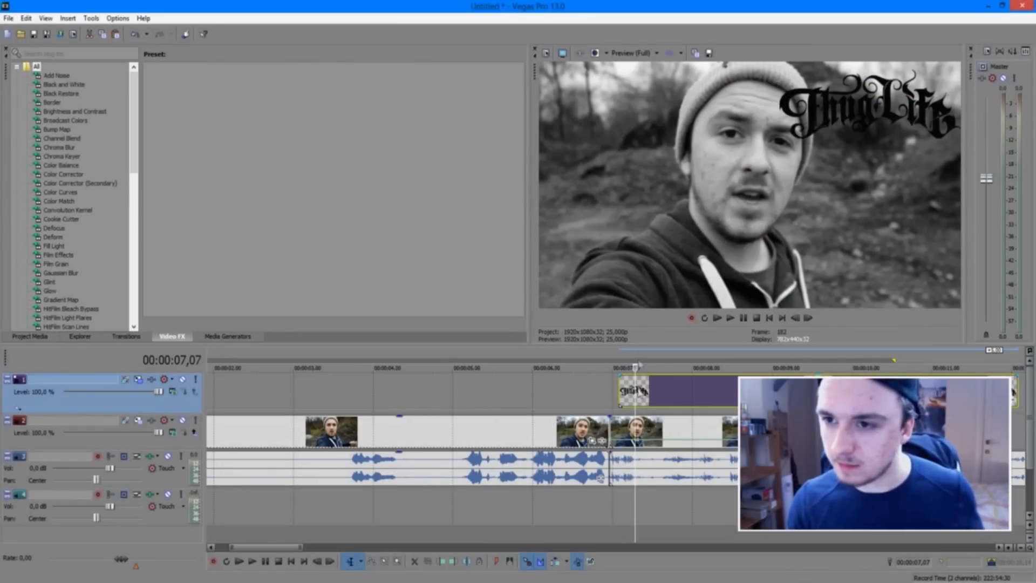
{"action": "left_click", "coordinate": [608, 387]}
{"action": "key", "text": "space"}
{"action": "key", "text": "space"}
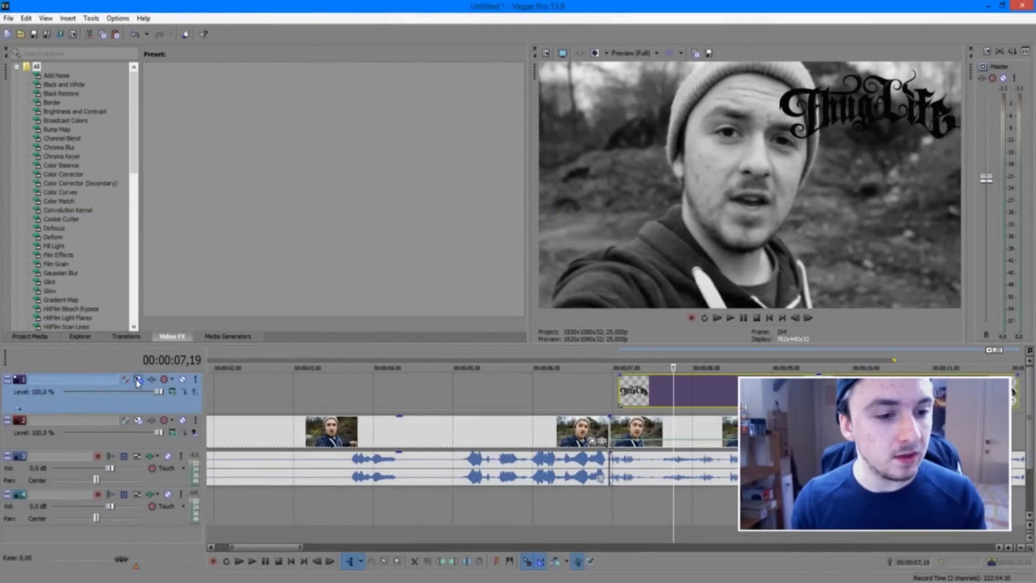
Shrink the logo into the frame's upper right and tilt it 7.5° in Track Motion.
{"action": "left_click", "coordinate": [374, 226]}
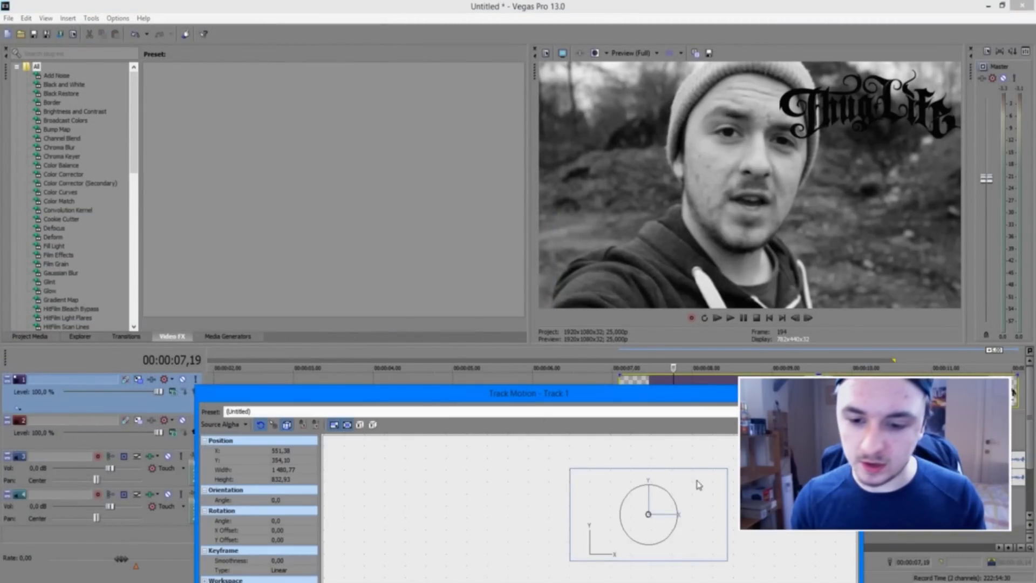
{"action": "left_click_drag", "start_coordinate": [672, 397], "coordinate": [654, 342]}
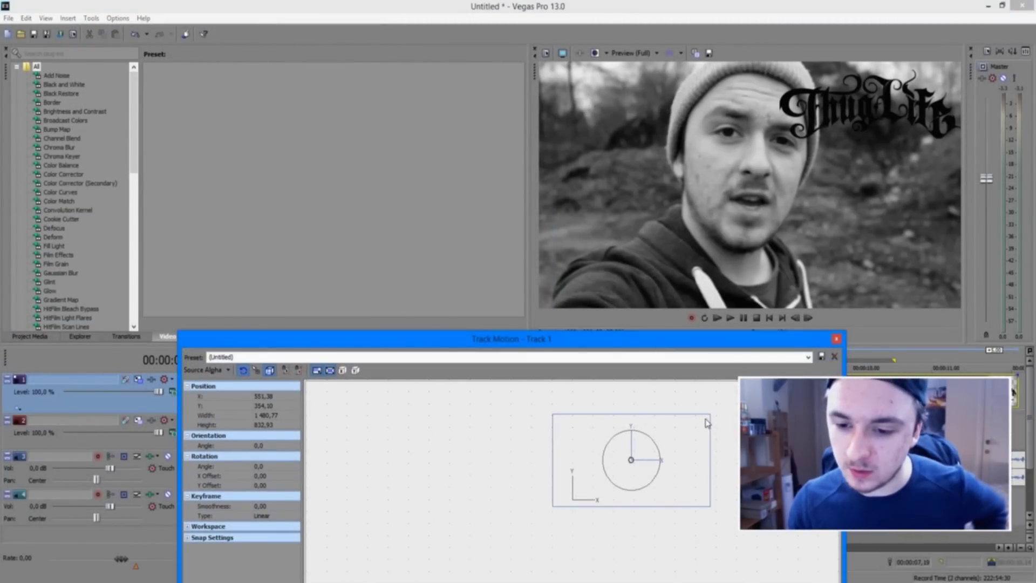
{"action": "left_click_drag", "start_coordinate": [707, 420], "coordinate": [688, 443]}
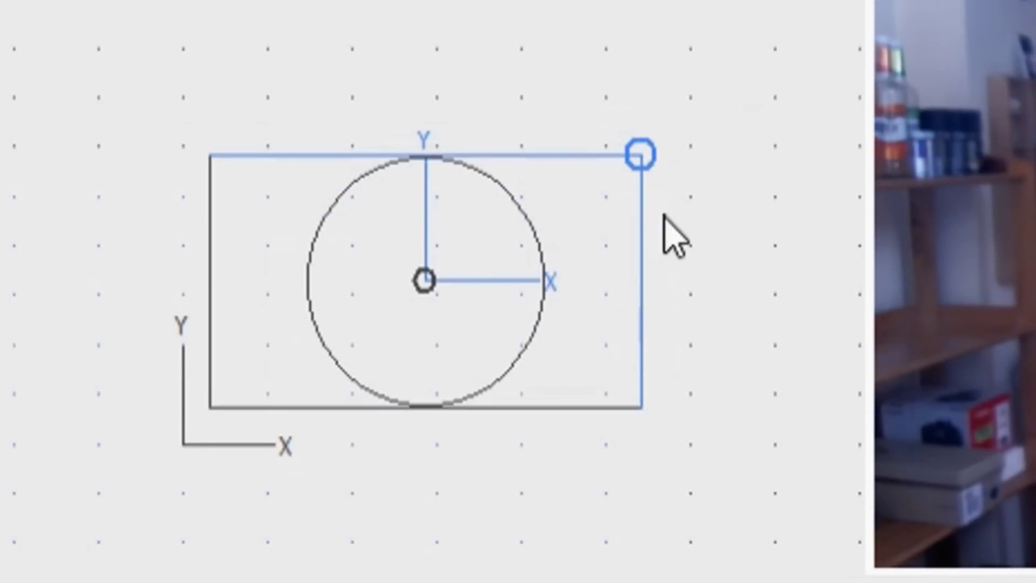
{"action": "left_click_drag", "start_coordinate": [664, 216], "coordinate": [317, 268]}
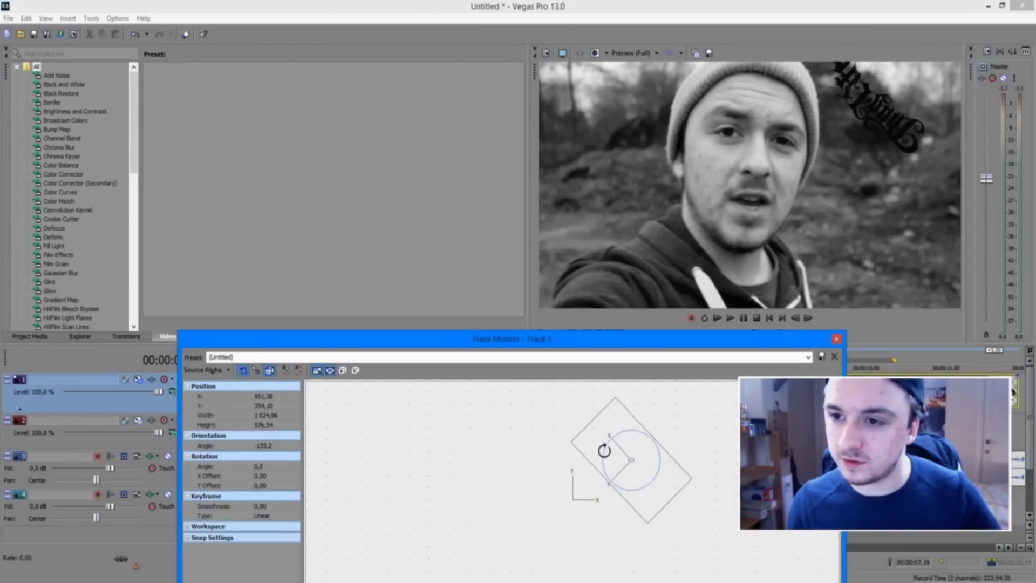
{"action": "left_click_drag", "start_coordinate": [604, 450], "coordinate": [620, 430]}
{"action": "right_click", "coordinate": [621, 434]}
{"action": "left_click", "coordinate": [638, 443]}
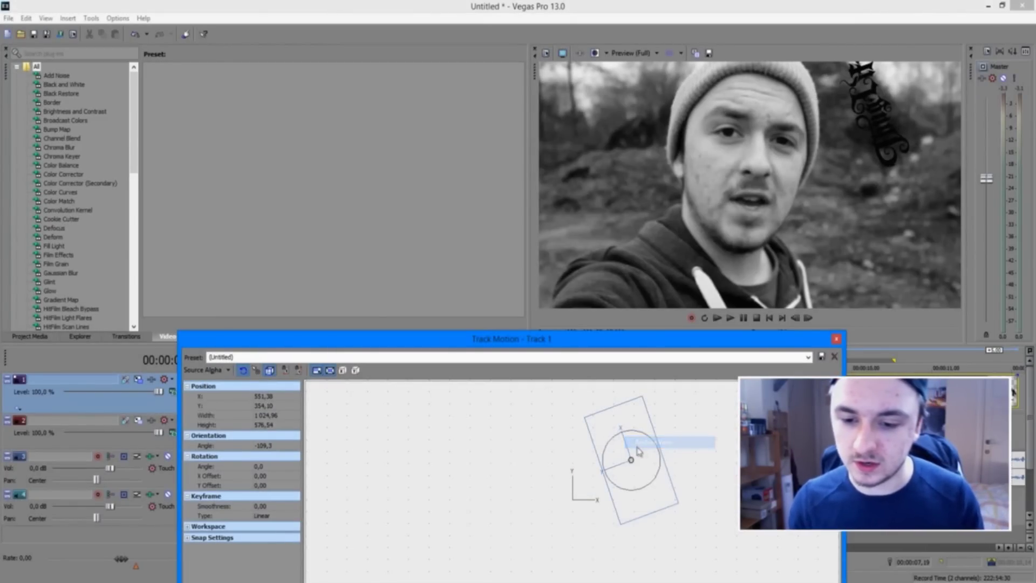
{"action": "left_click_drag", "start_coordinate": [624, 472], "coordinate": [683, 447]}
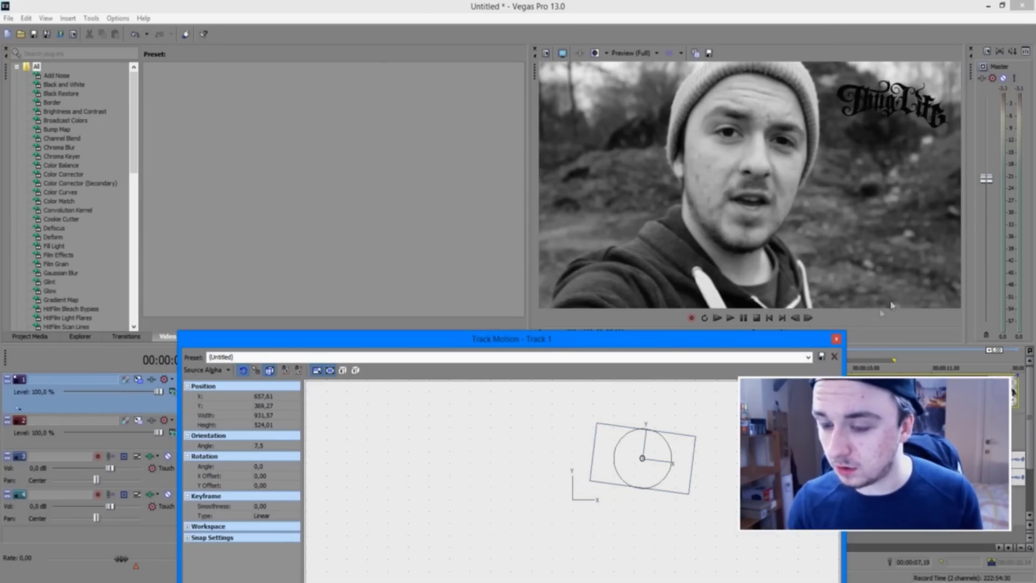
{"action": "left_click", "coordinate": [837, 338]}
{"action": "left_click", "coordinate": [572, 394]}
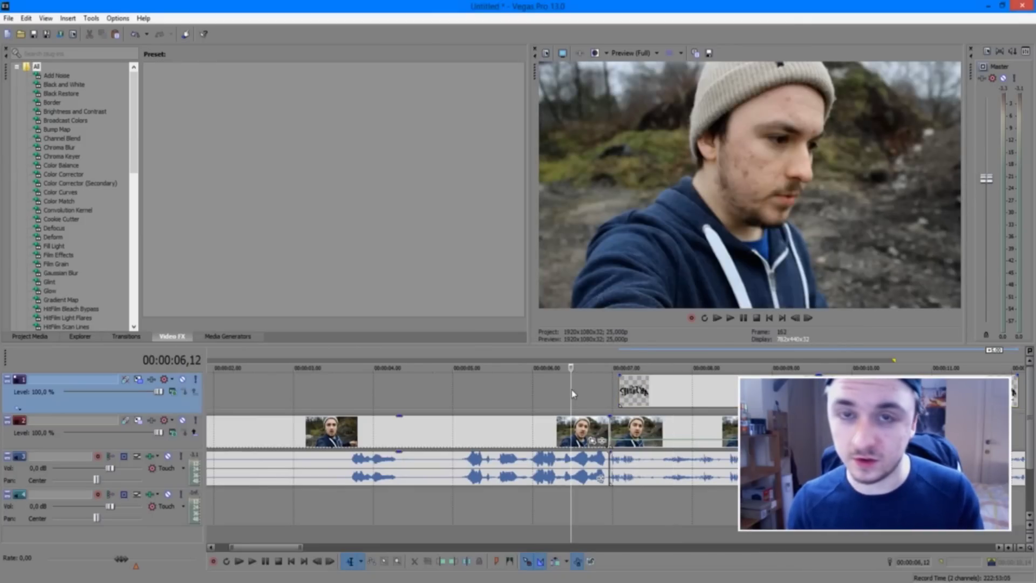
Load the finished video.veg two-minute timeline and clear the timeline selection.
{"action": "left_click", "coordinate": [661, 396]}
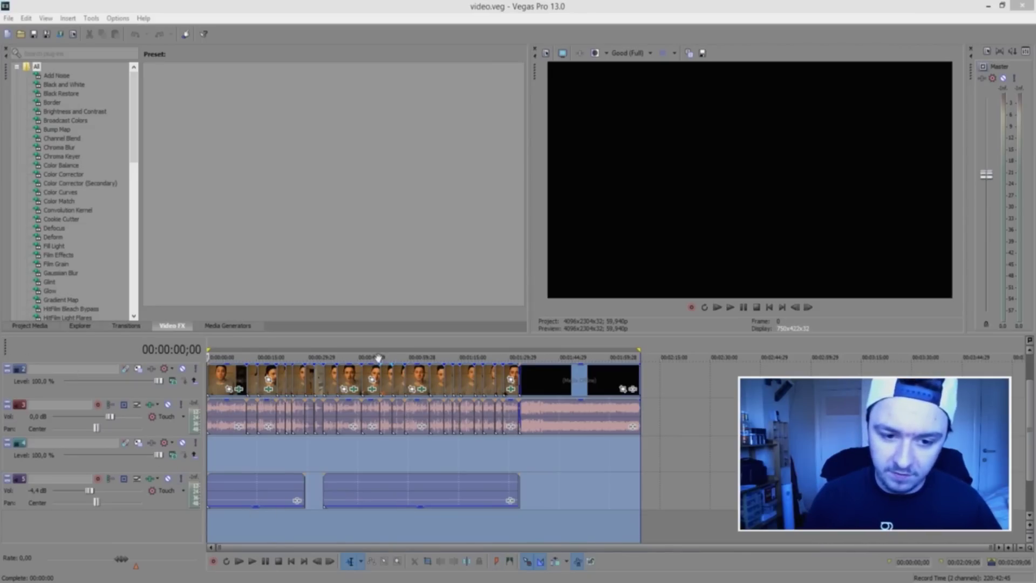
{"action": "left_click", "coordinate": [638, 345]}
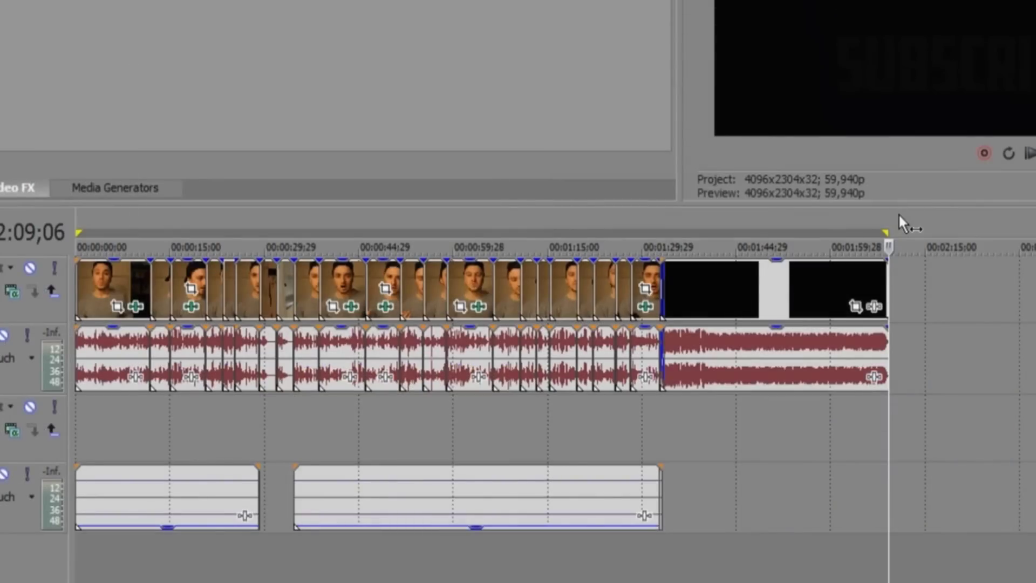
Loop the whole project and start the Upload to YouTube command.
{"action": "left_click_drag", "start_coordinate": [898, 232], "coordinate": [77, 232]}
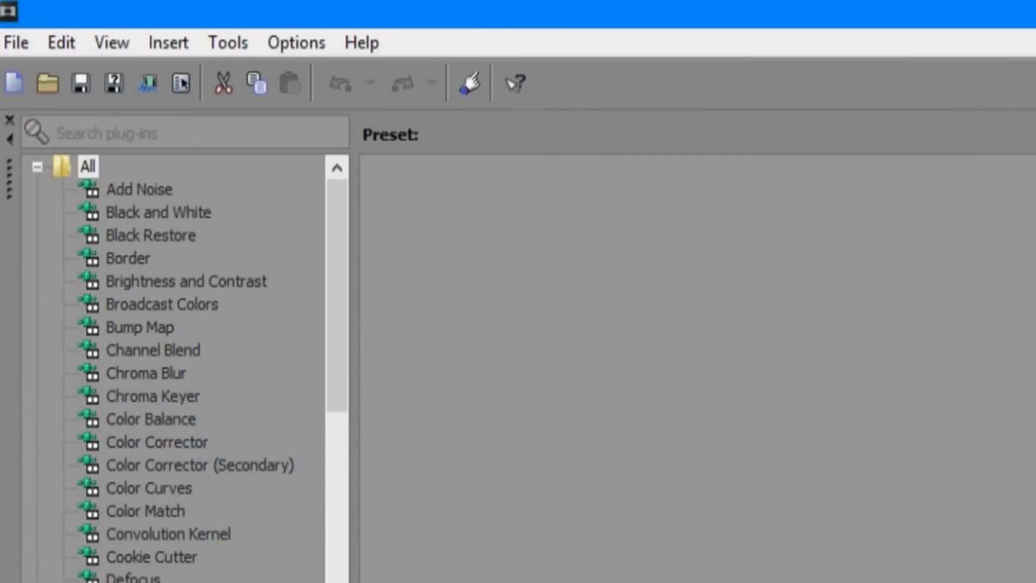
{"action": "left_click", "coordinate": [15, 41]}
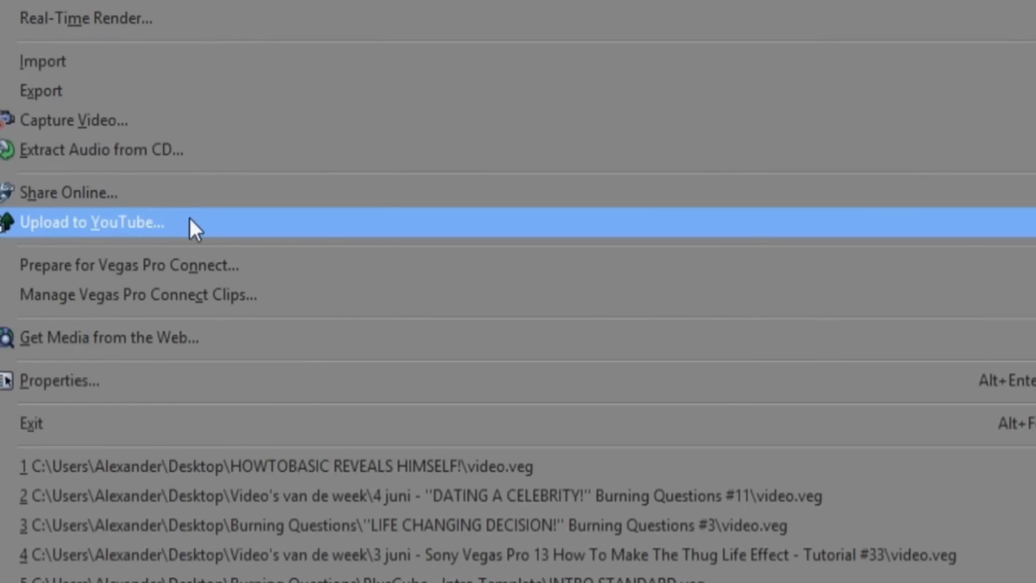
{"action": "left_click", "coordinate": [190, 218]}
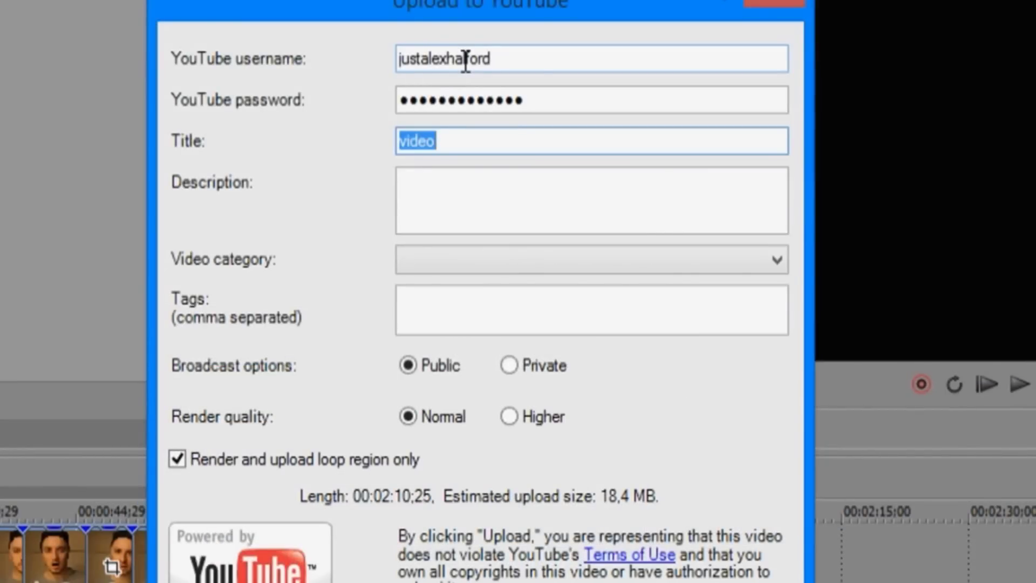
Title the video 'Vegas To YouTube Test', with Howto & Style category and higher render quality.
{"action": "type", "text": "Ve"}
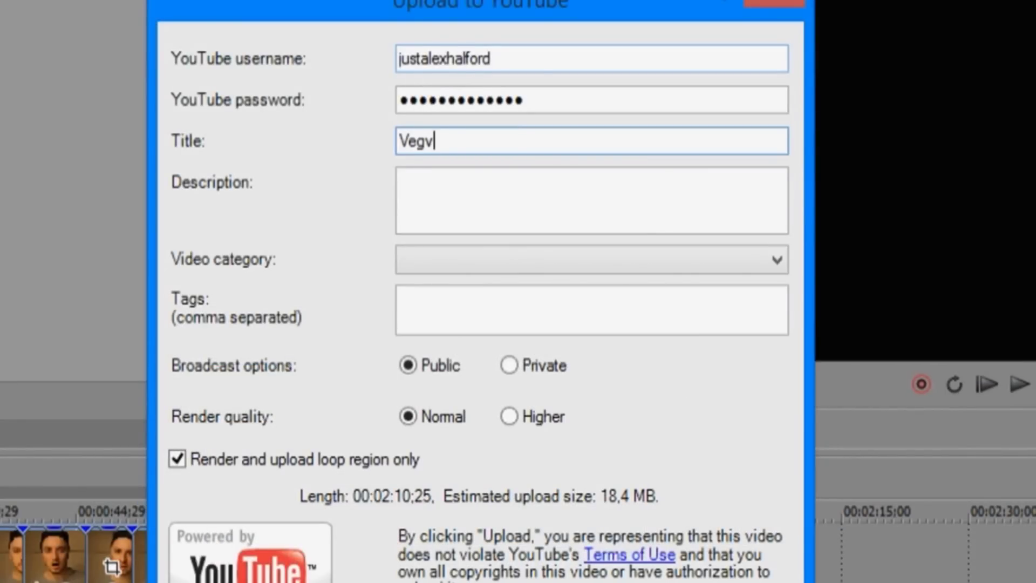
{"action": "type", "text": "gas To YouTube Test"}
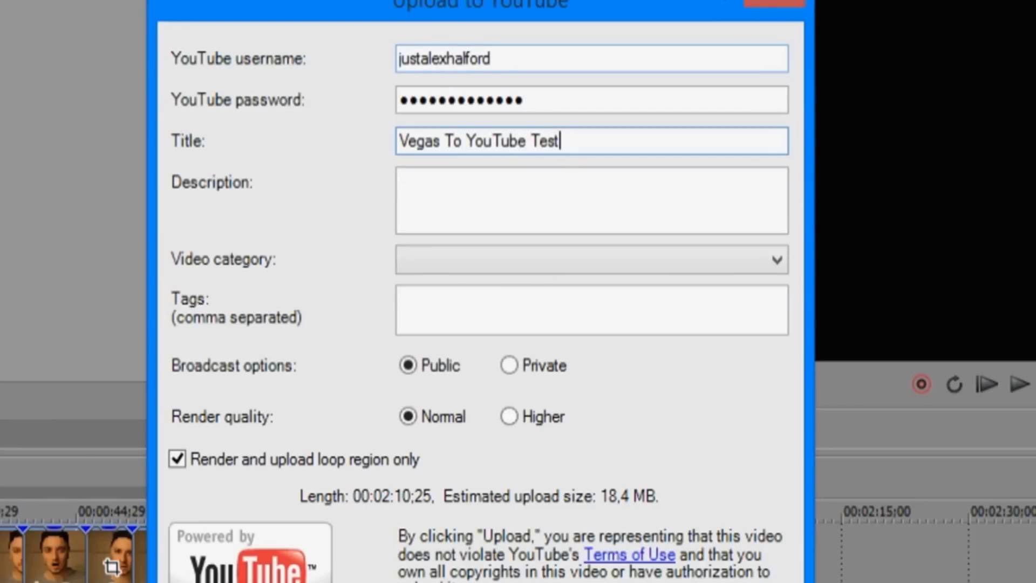
{"action": "key", "text": "Tab"}
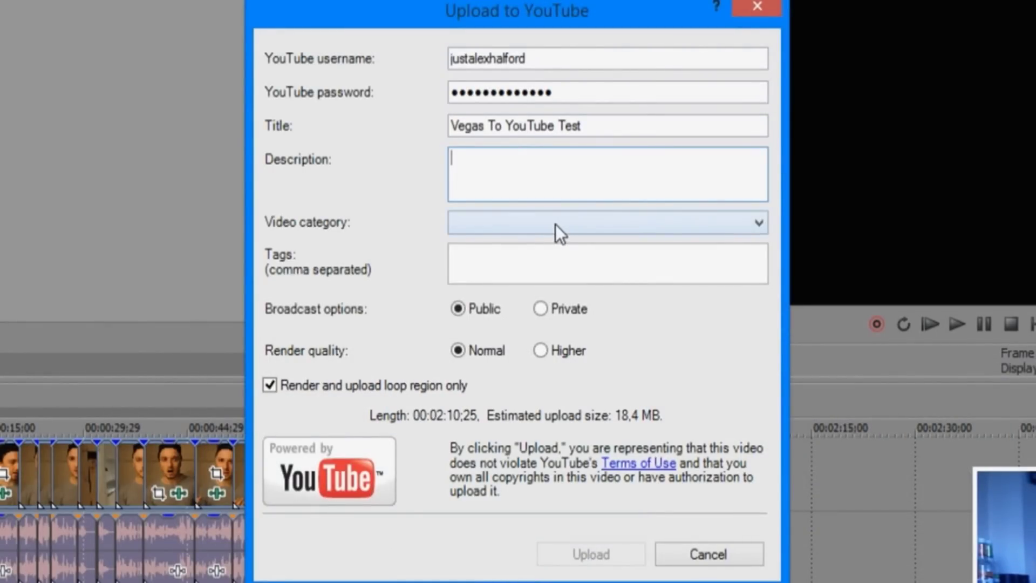
{"action": "left_click", "coordinate": [555, 225]}
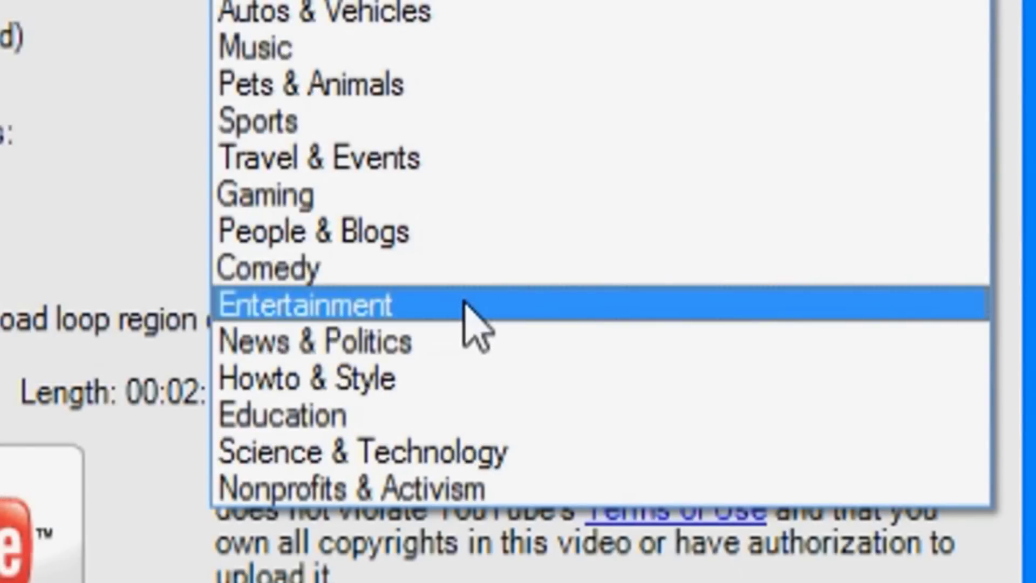
{"action": "left_click", "coordinate": [459, 379]}
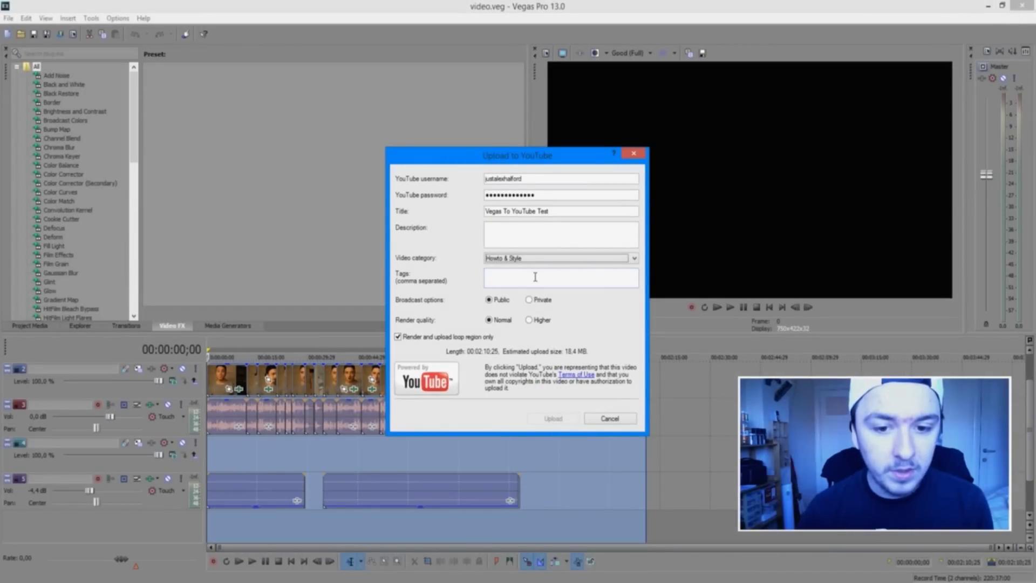
{"action": "left_click", "coordinate": [536, 273]}
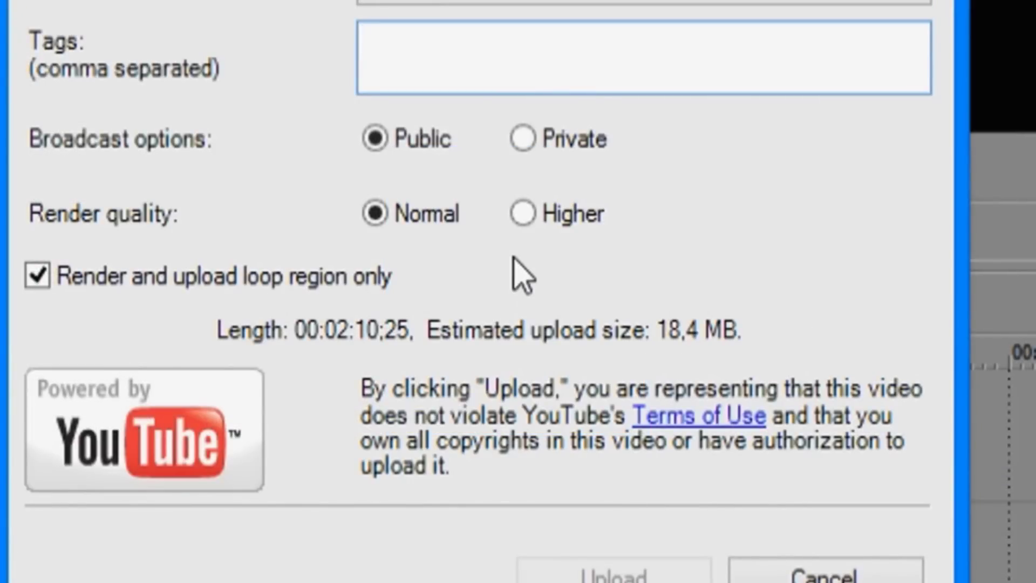
{"action": "left_click", "coordinate": [586, 230]}
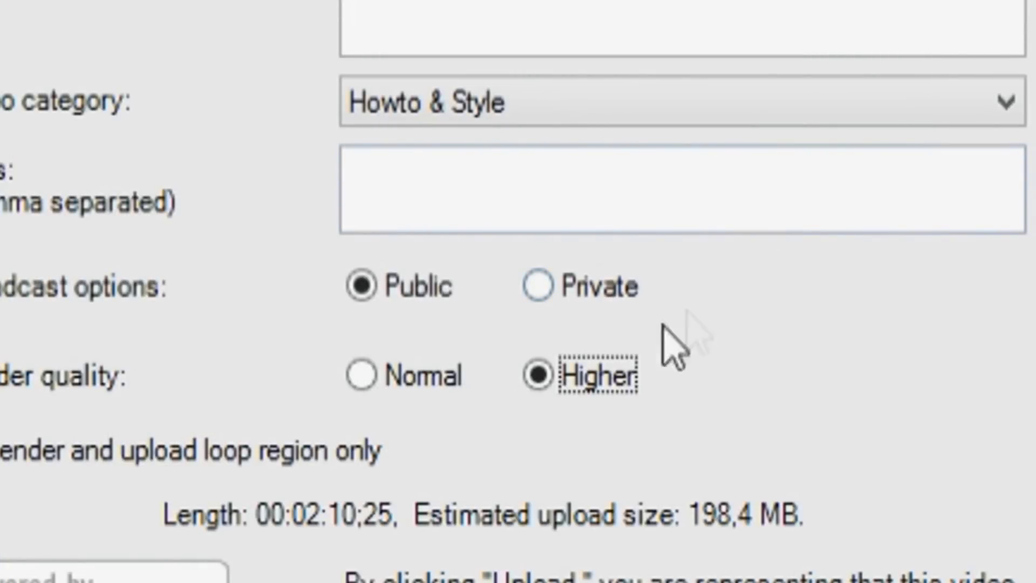
Make the upload Private with description 'Test' and tags 'vegas how to', then upload.
{"action": "left_click", "coordinate": [627, 301]}
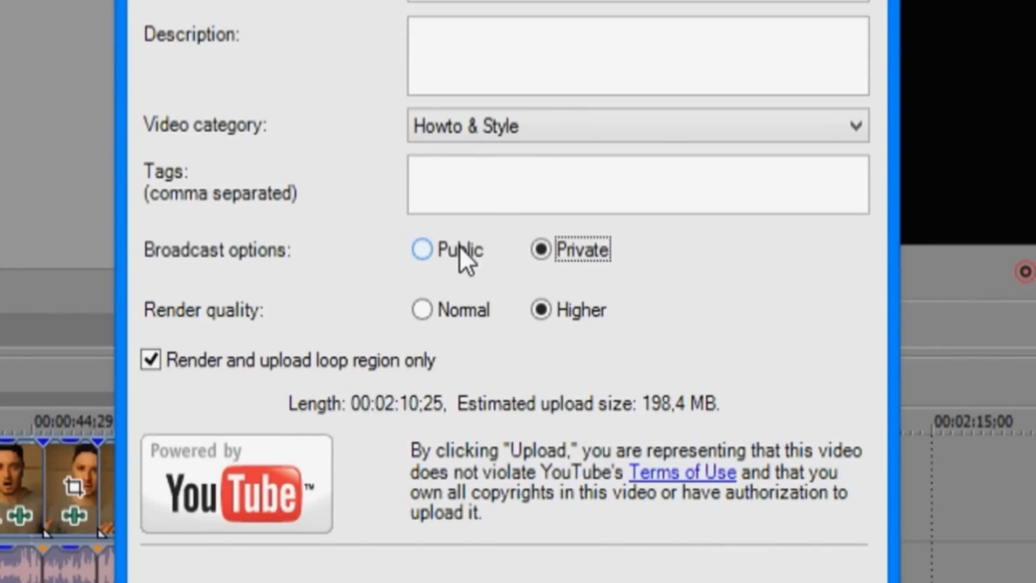
{"action": "left_click", "coordinate": [460, 249]}
{"action": "left_click", "coordinate": [593, 254]}
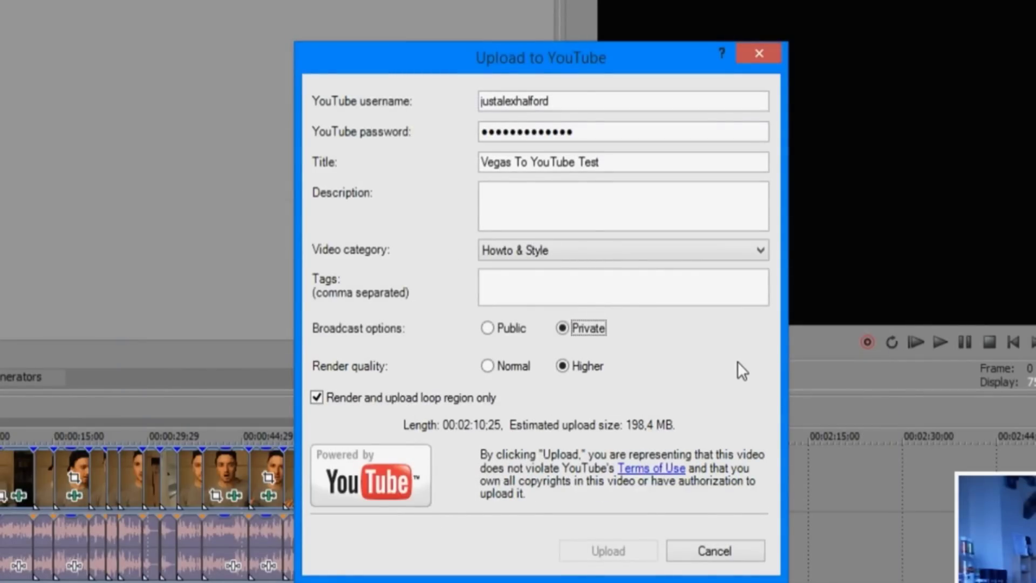
{"action": "left_click", "coordinate": [566, 215]}
{"action": "type", "text": "Test"}
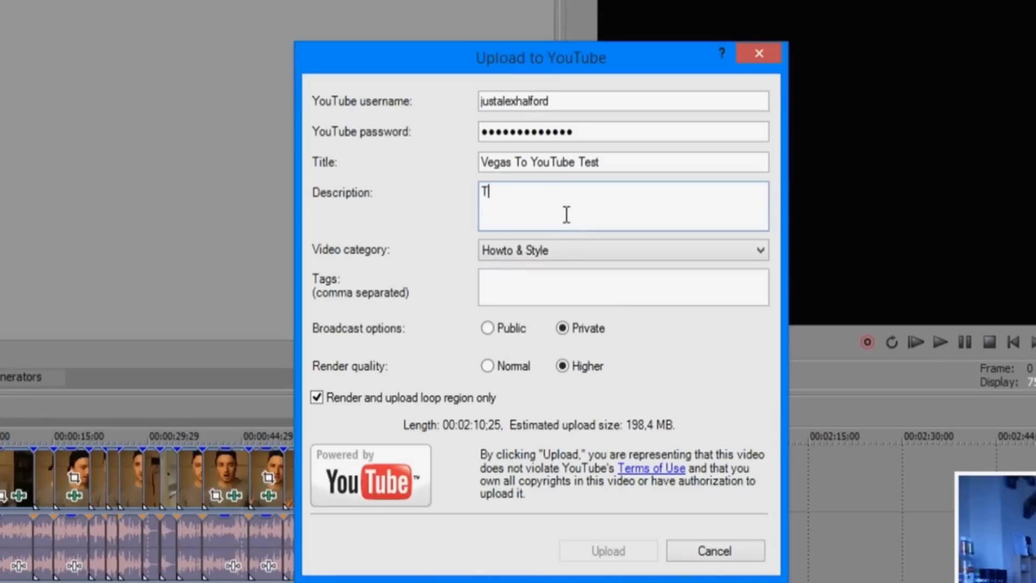
{"action": "left_click", "coordinate": [746, 282]}
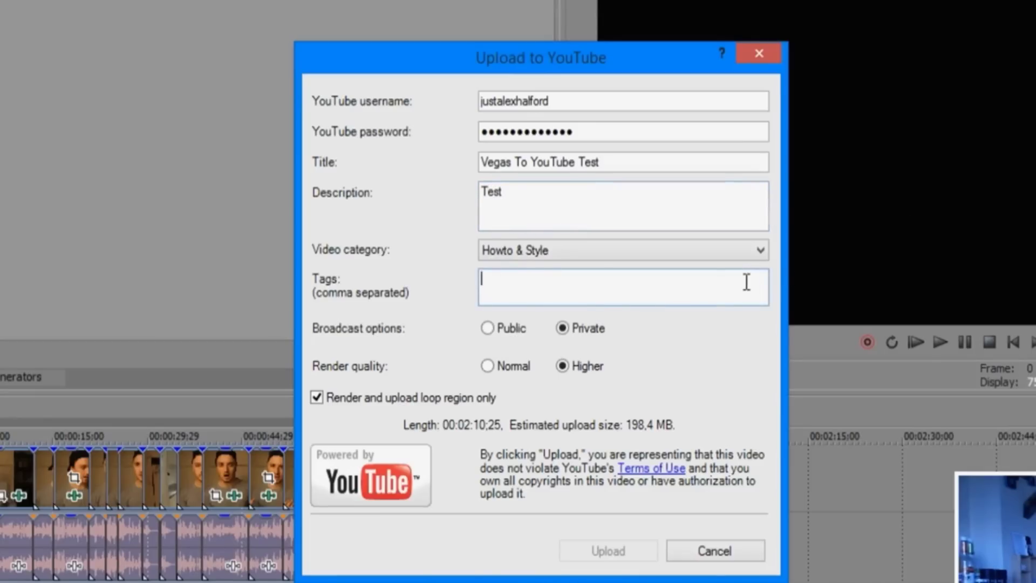
{"action": "type", "text": "vegas how to"}
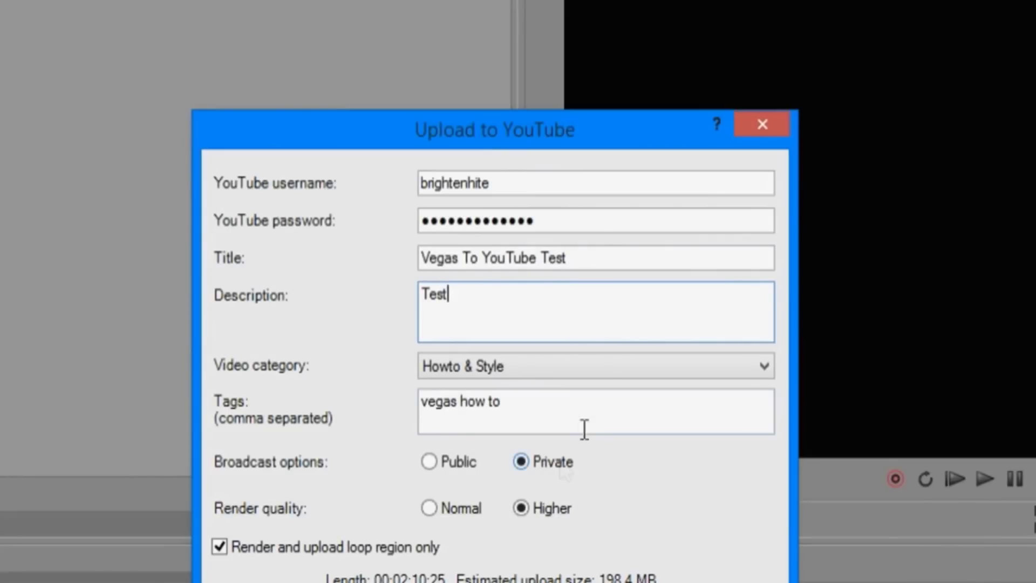
{"action": "left_click", "coordinate": [566, 187]}
{"action": "left_click", "coordinate": [589, 214]}
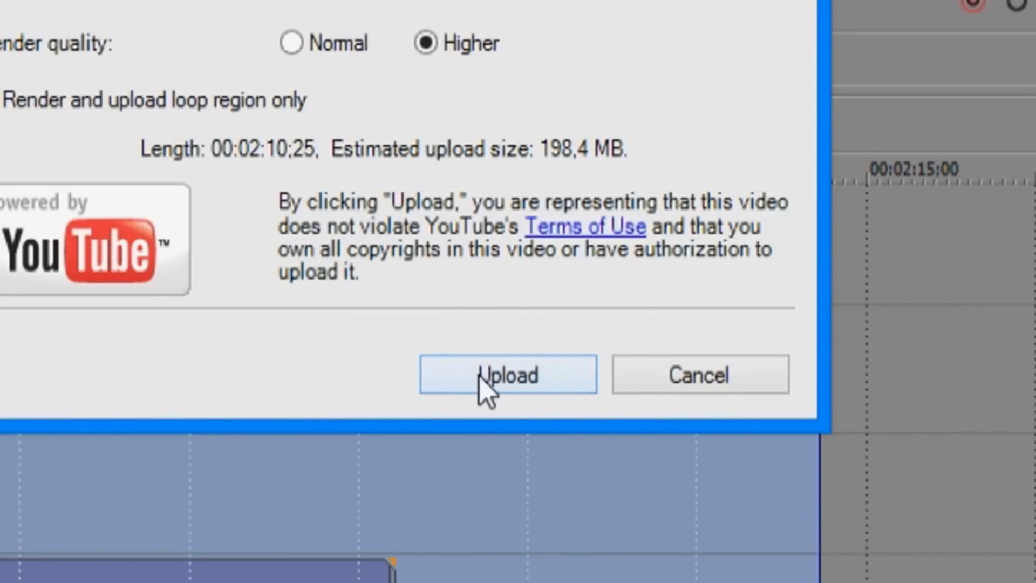
{"action": "left_click", "coordinate": [480, 378]}
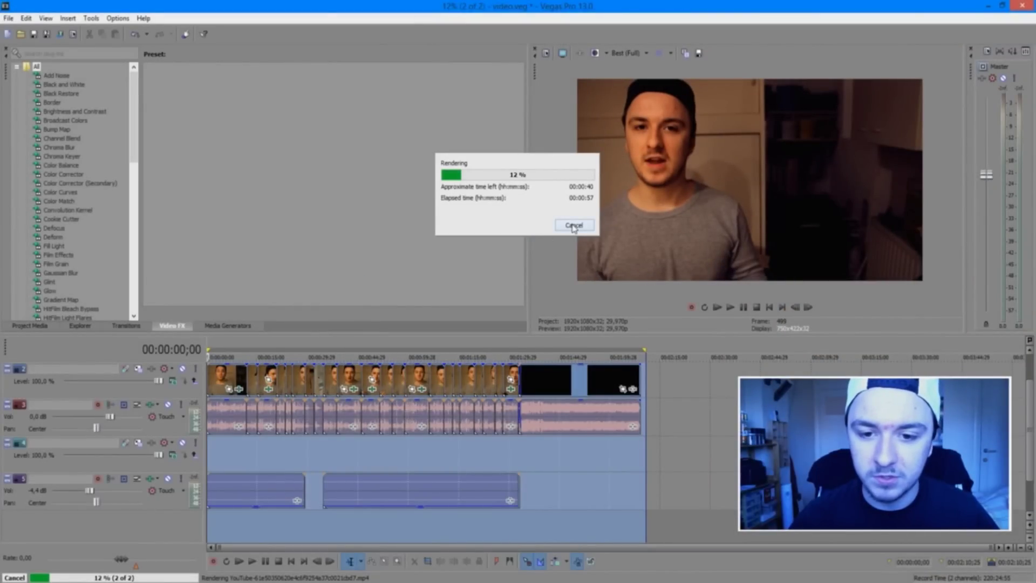
Cancel the YouTube render that is in progress.
{"action": "left_click", "coordinate": [573, 226]}
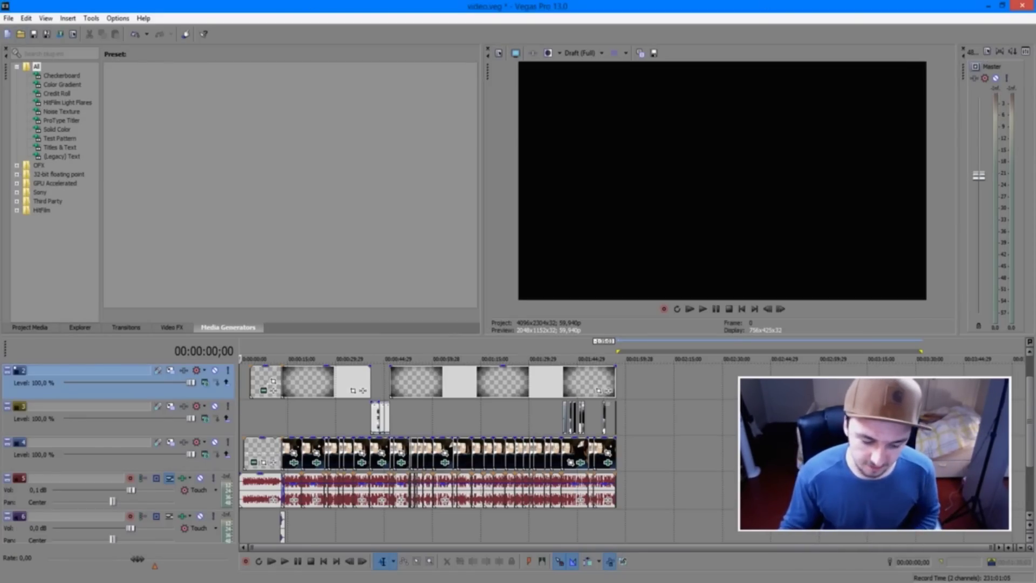
{"action": "left_click", "coordinate": [416, 417]}
{"action": "key", "text": "space"}
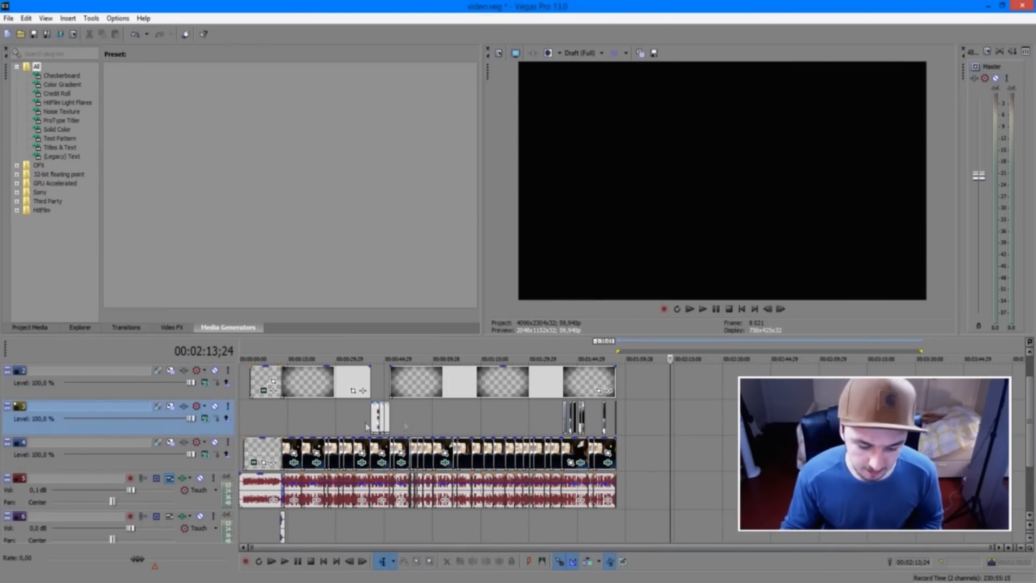
{"action": "left_click", "coordinate": [301, 391]}
{"action": "left_click", "coordinate": [425, 386]}
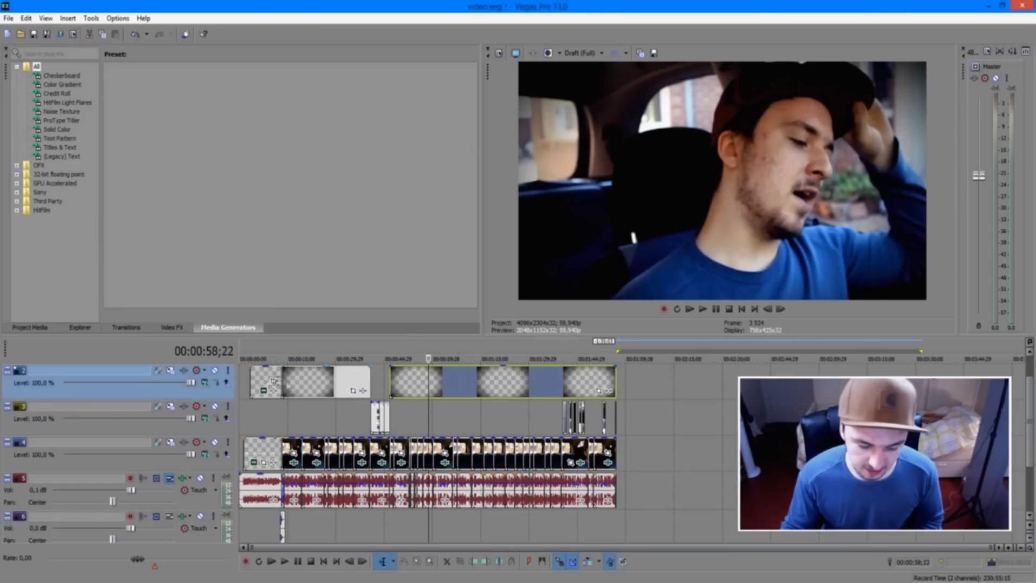
{"action": "left_click", "coordinate": [266, 372]}
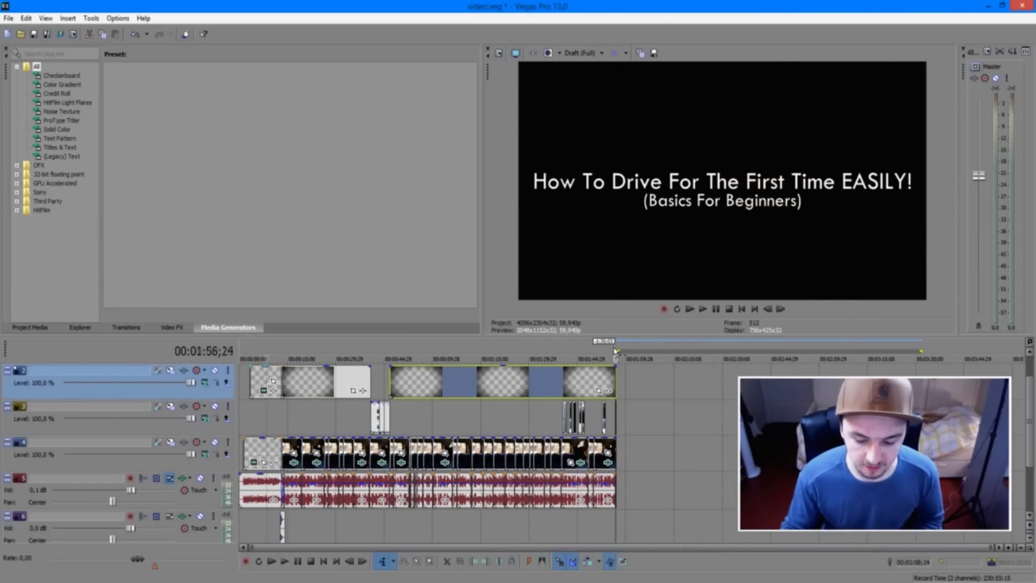
{"action": "left_click", "coordinate": [615, 356]}
{"action": "scroll", "coordinate": [626, 367], "scroll_direction": "up", "scroll_amount": 3}
{"action": "scroll", "coordinate": [638, 370], "scroll_direction": "down", "scroll_amount": 2}
{"action": "left_click", "coordinate": [718, 416]}
{"action": "scroll", "coordinate": [714, 416], "scroll_direction": "down", "scroll_amount": 4}
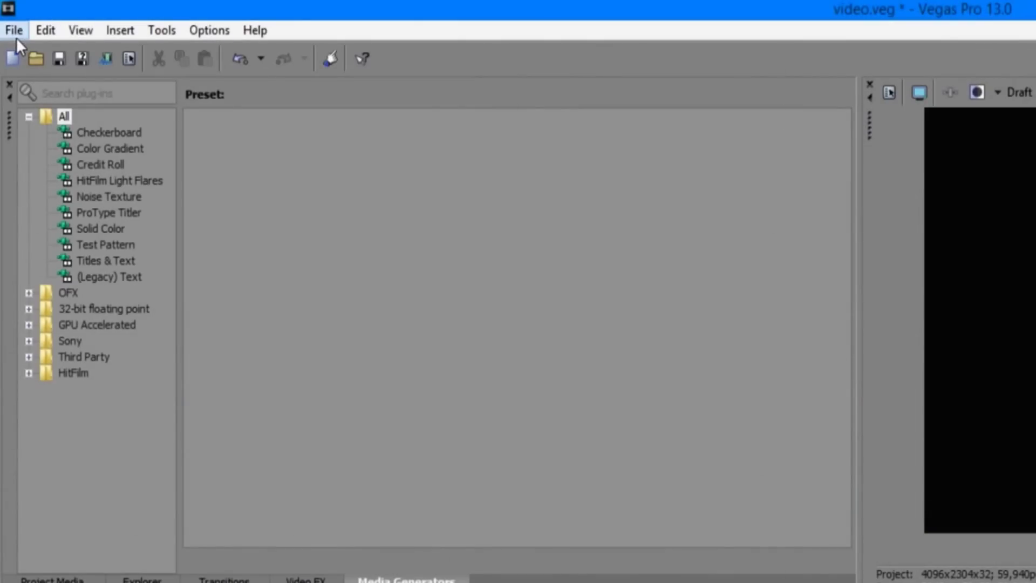
Check the Nieuwe 4K Preset in Render As, cancel, and loop 00:00:00;00 to 00:01:56;24.
{"action": "left_click", "coordinate": [10, 18]}
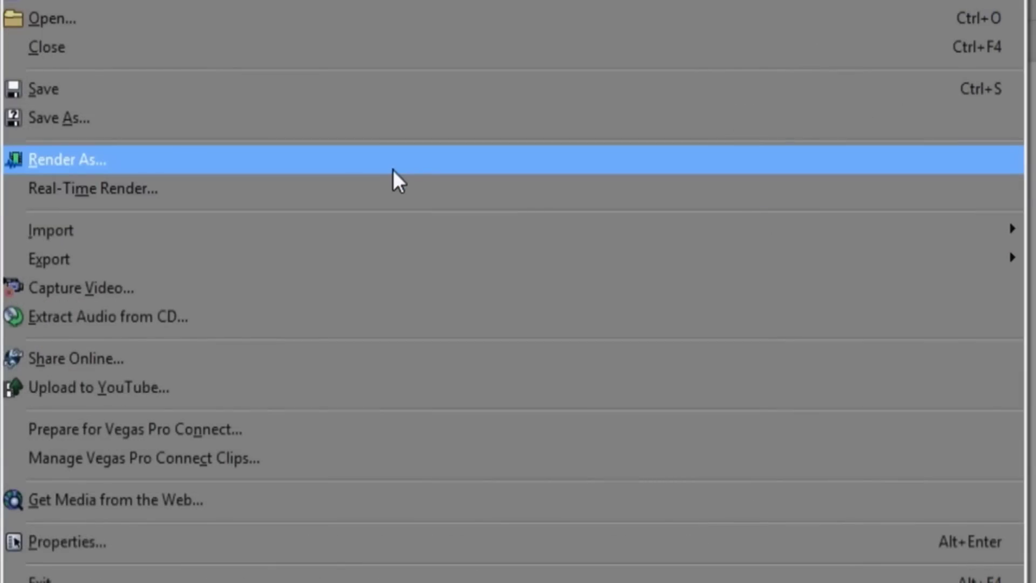
{"action": "left_click", "coordinate": [393, 169]}
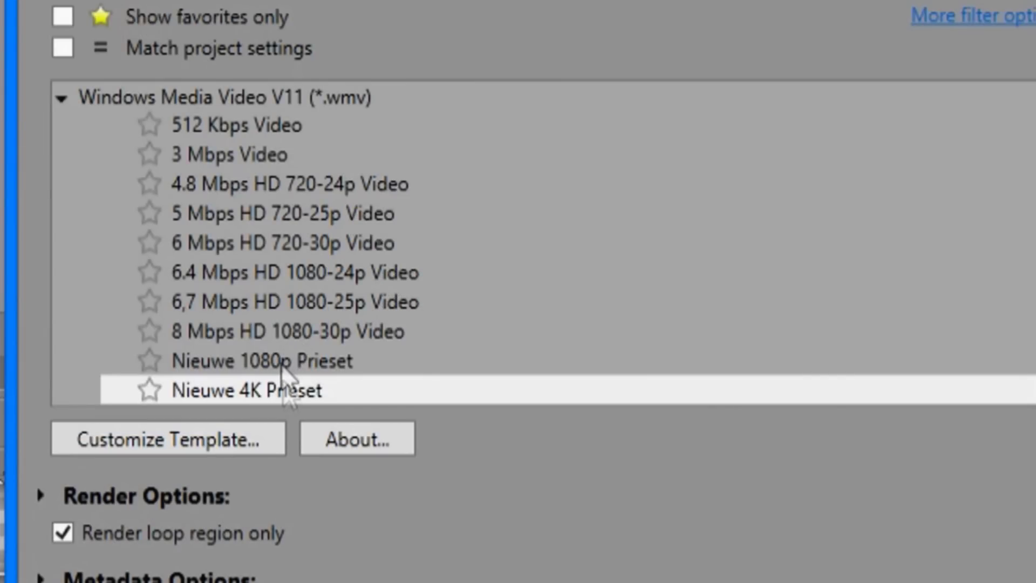
{"action": "left_click", "coordinate": [283, 385]}
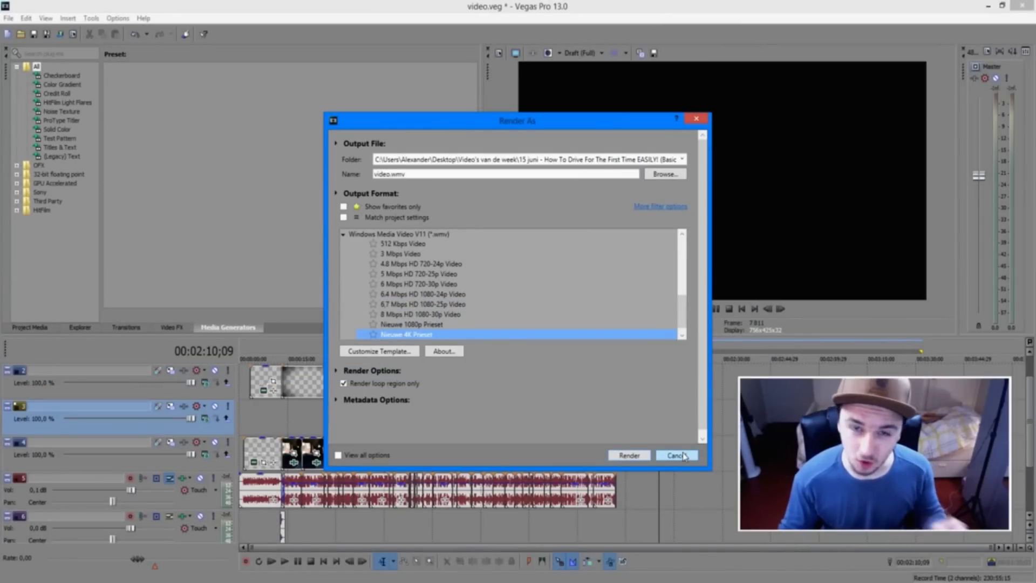
{"action": "left_click", "coordinate": [683, 455]}
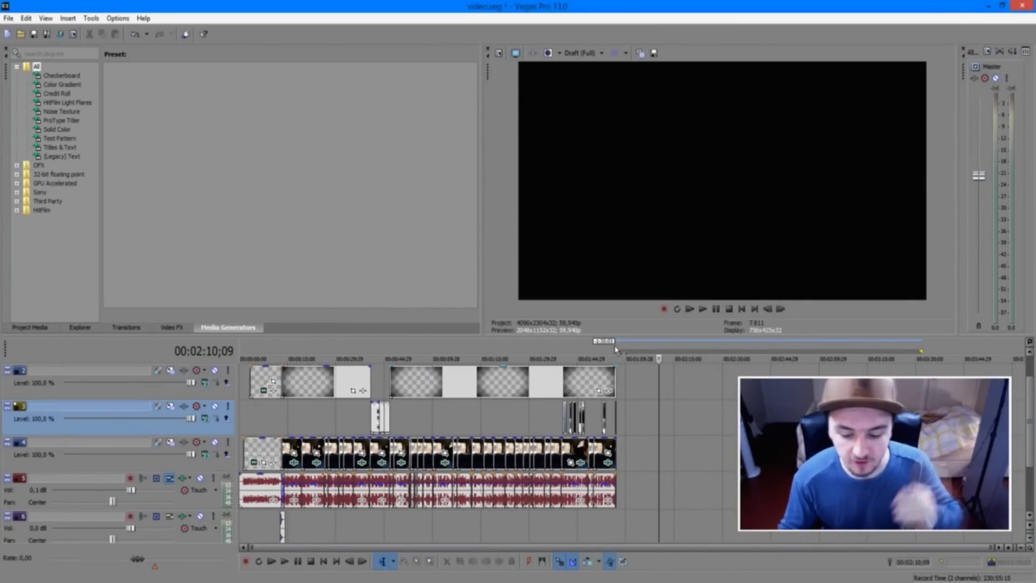
{"action": "left_click_drag", "start_coordinate": [615, 350], "coordinate": [241, 350]}
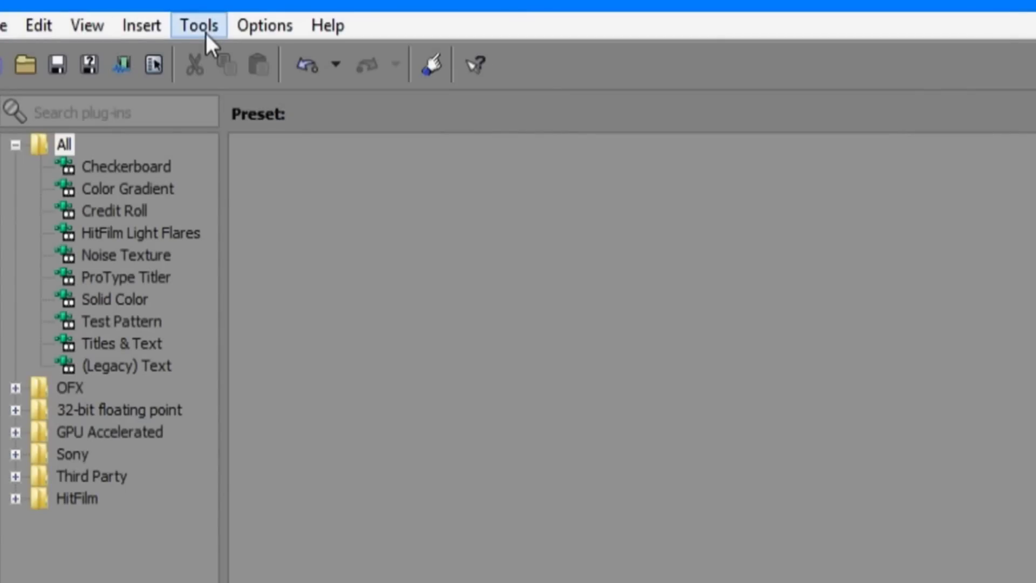
Launch the Burn DVD dialog from Tools > Burn Disc > DVD.
{"action": "left_click", "coordinate": [93, 18]}
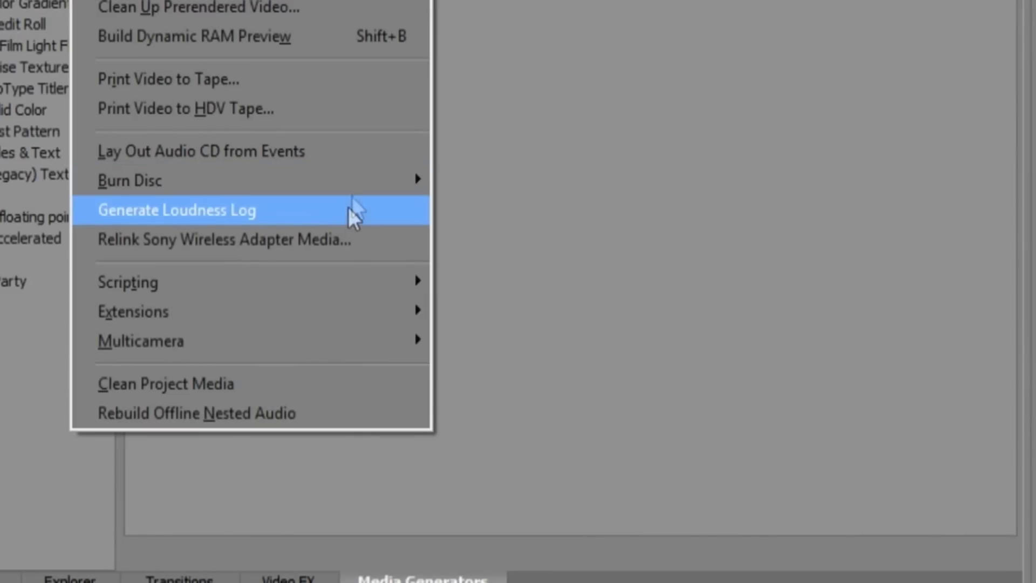
{"action": "mouse_move", "coordinate": [202, 159]}
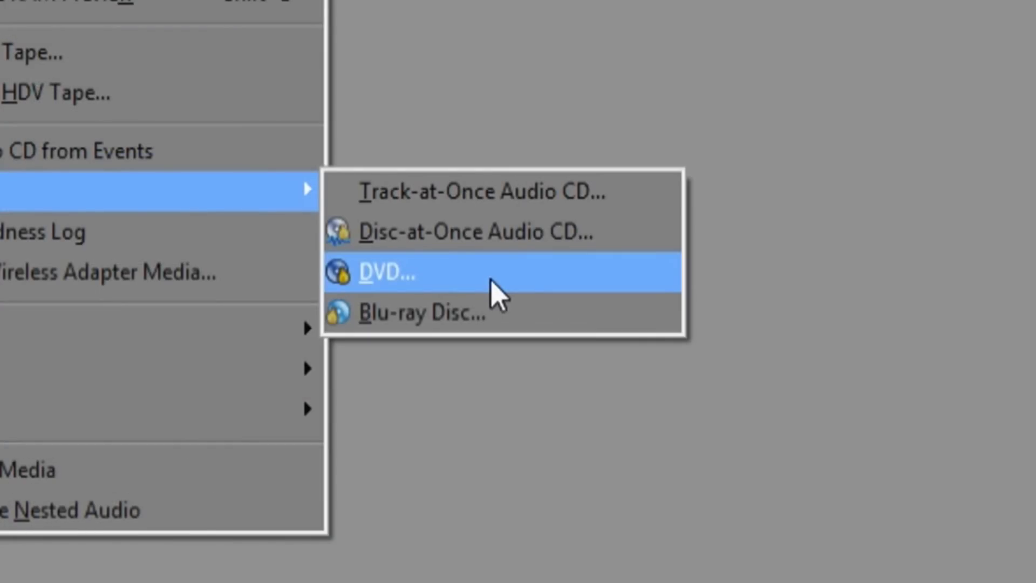
{"action": "left_click", "coordinate": [491, 279]}
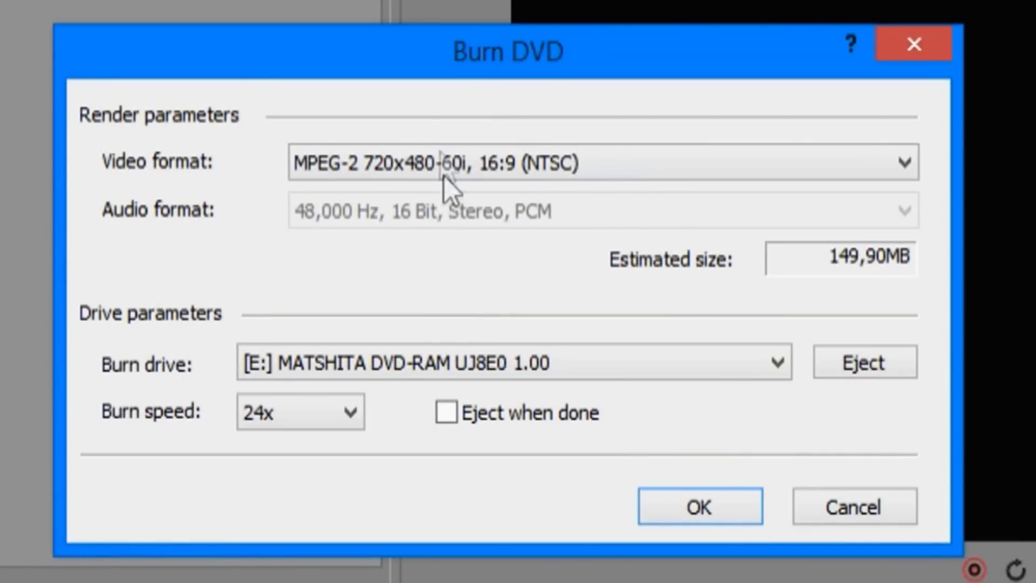
Choose MPEG-2 720x480-24p, 16:9 (NTSC) video format and keep the MATSHITA burn drive.
{"action": "left_click", "coordinate": [668, 172]}
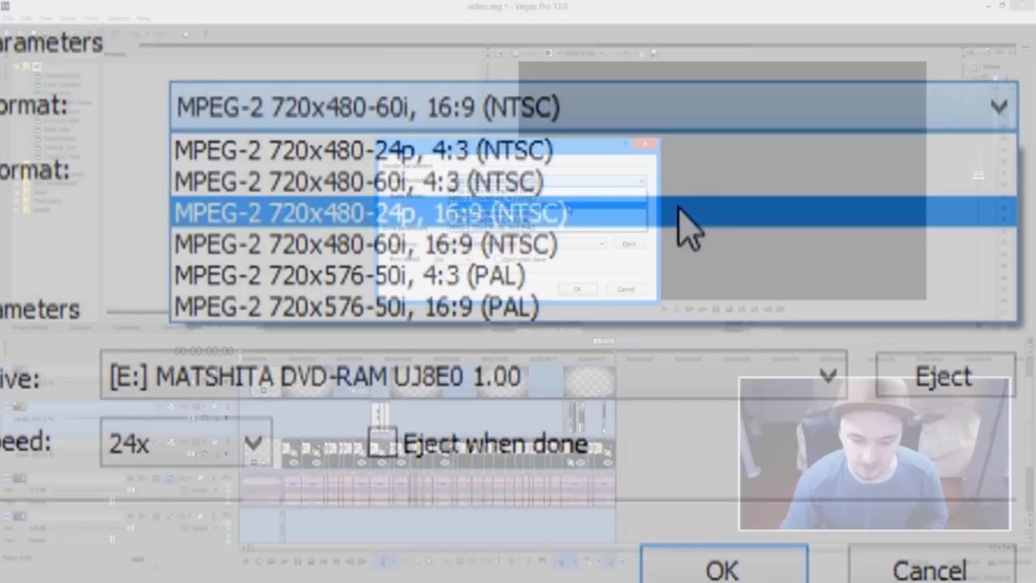
{"action": "left_click", "coordinate": [680, 215]}
{"action": "left_click", "coordinate": [426, 394]}
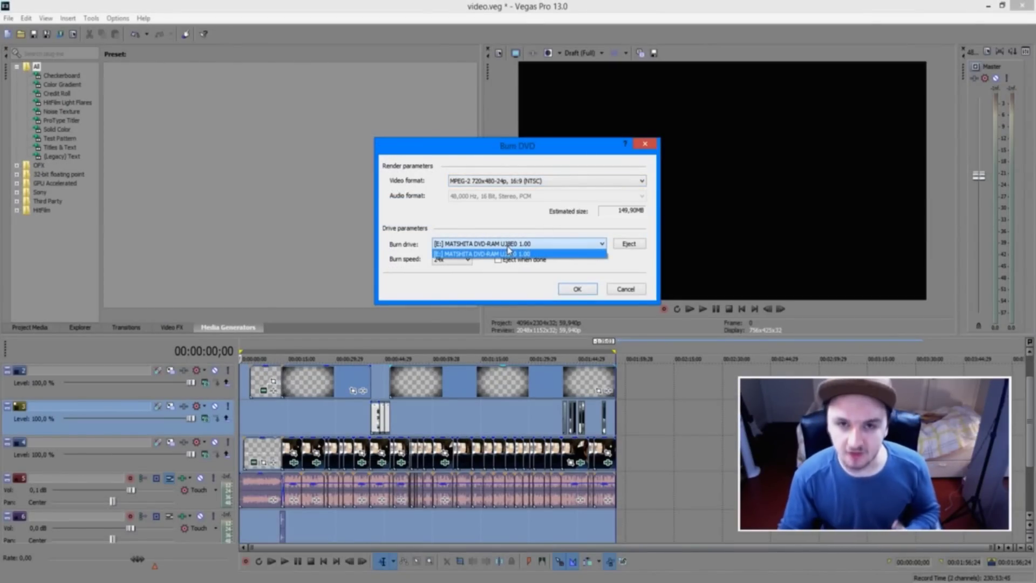
{"action": "left_click", "coordinate": [480, 225]}
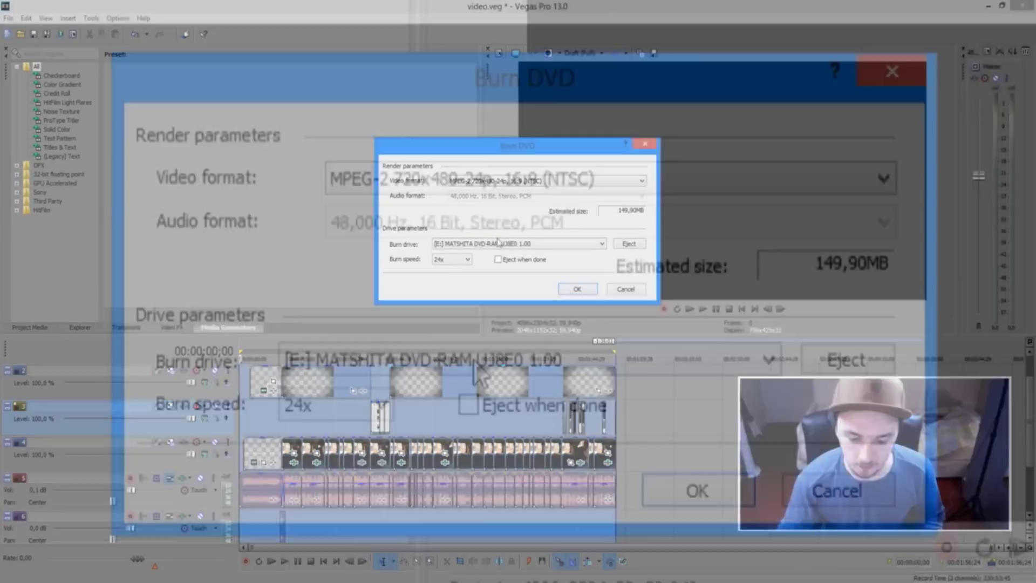
{"action": "left_click", "coordinate": [499, 243]}
{"action": "left_click", "coordinate": [447, 387]}
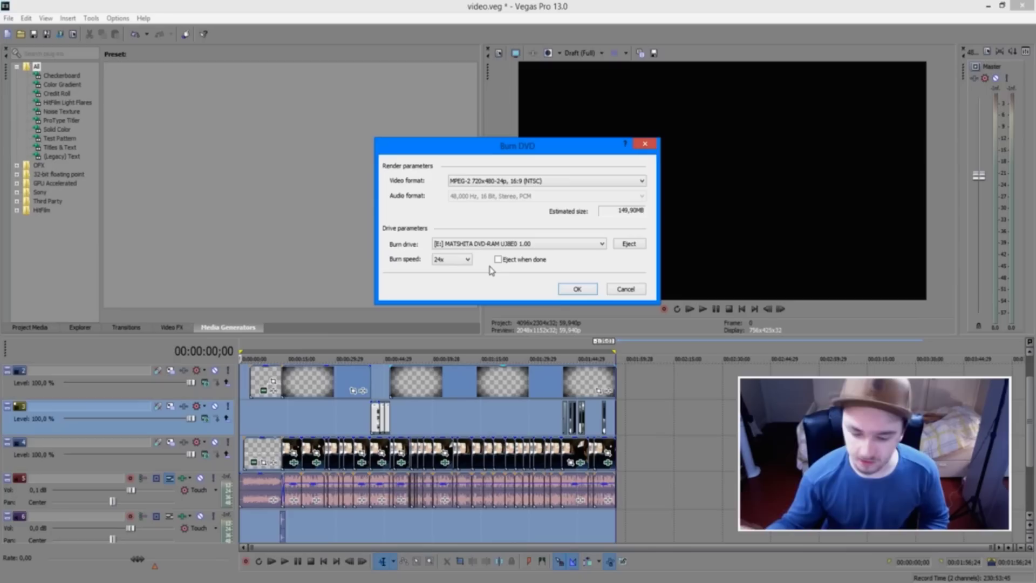
{"action": "left_click", "coordinate": [468, 245]}
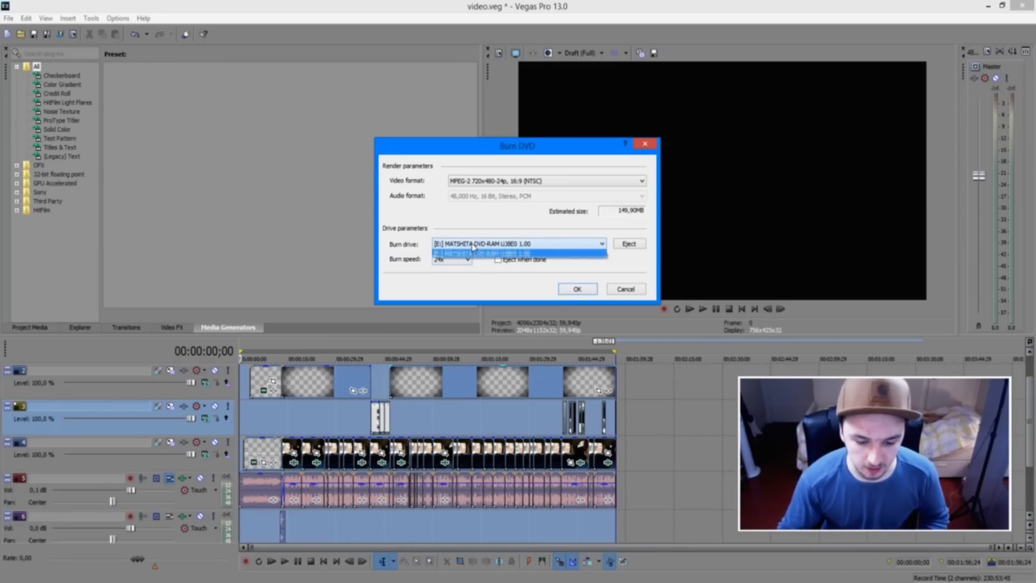
{"action": "left_click", "coordinate": [478, 254]}
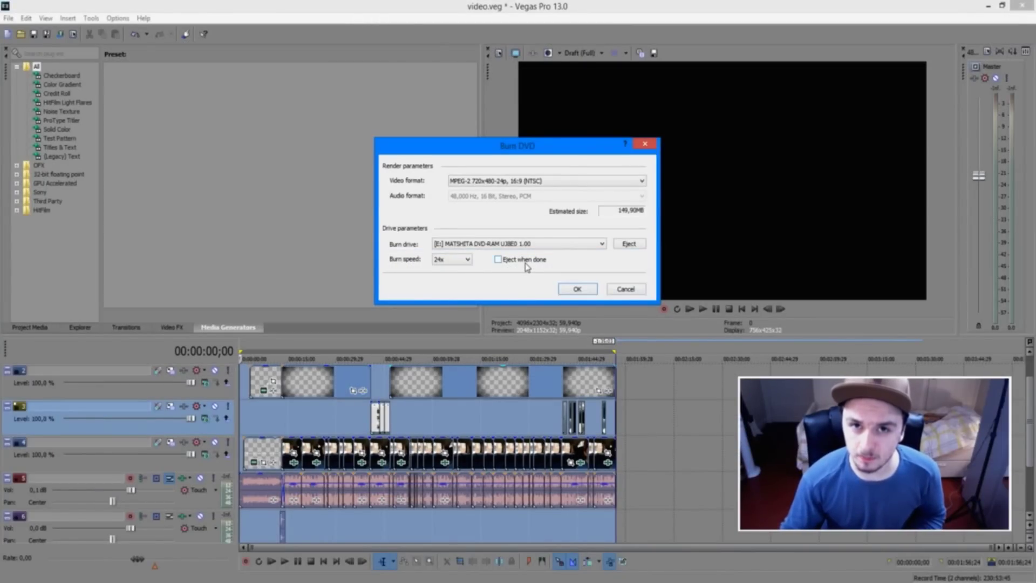
{"action": "left_click", "coordinate": [522, 259]}
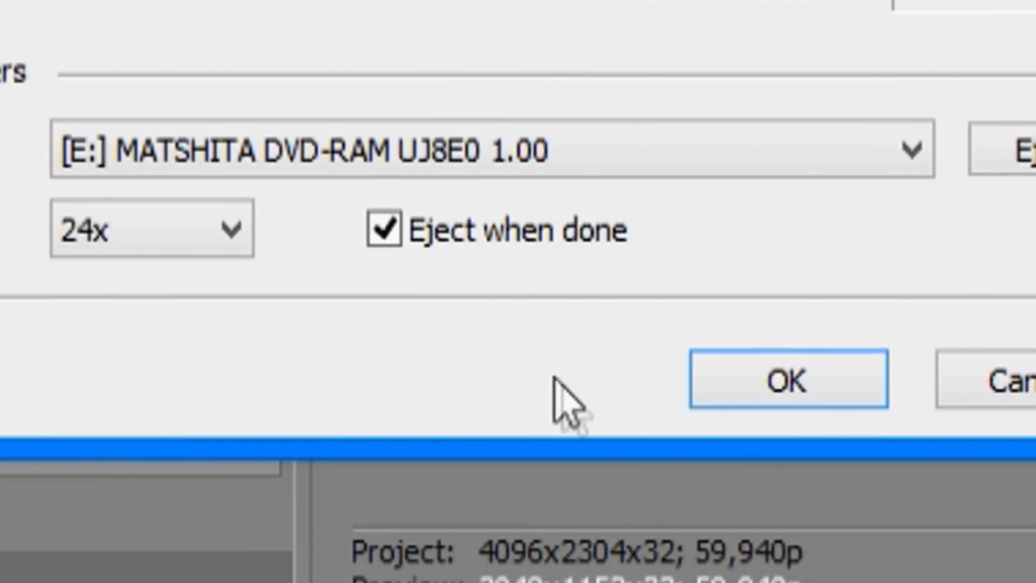
{"action": "left_click", "coordinate": [527, 244]}
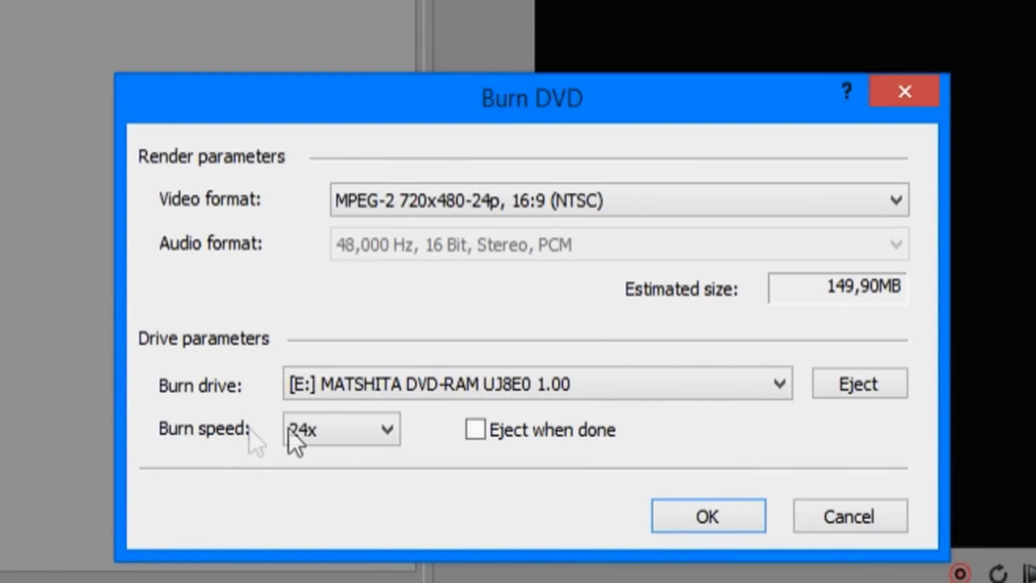
Keep the DVD burn speed at 24x.
{"action": "left_click", "coordinate": [452, 258]}
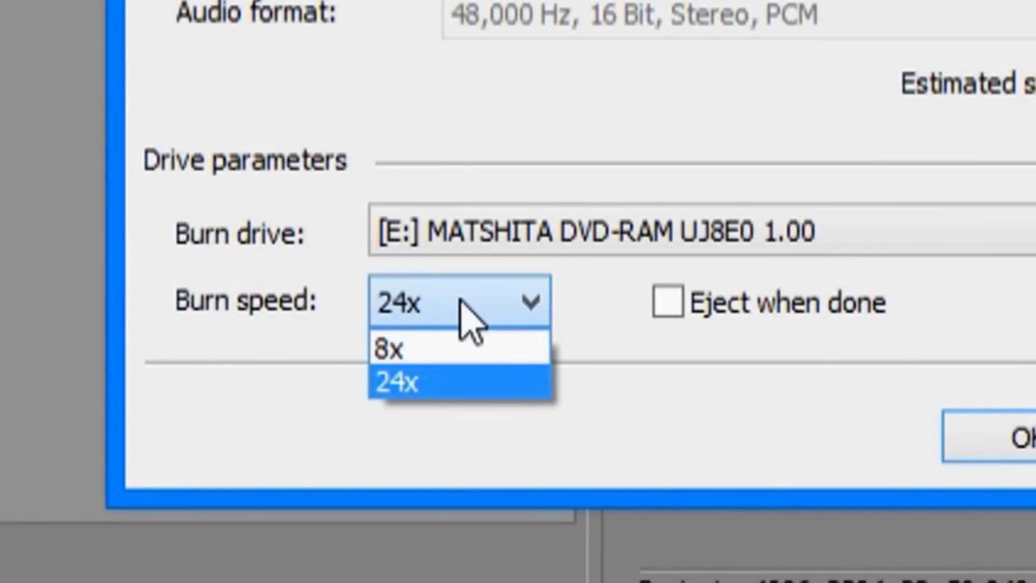
{"action": "left_click", "coordinate": [342, 429]}
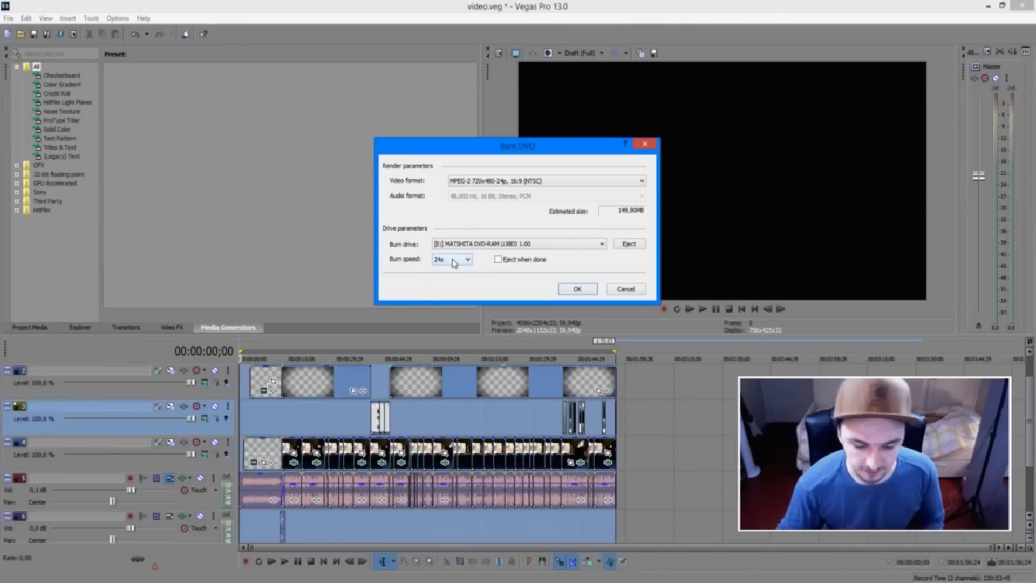
{"action": "left_click", "coordinate": [461, 302]}
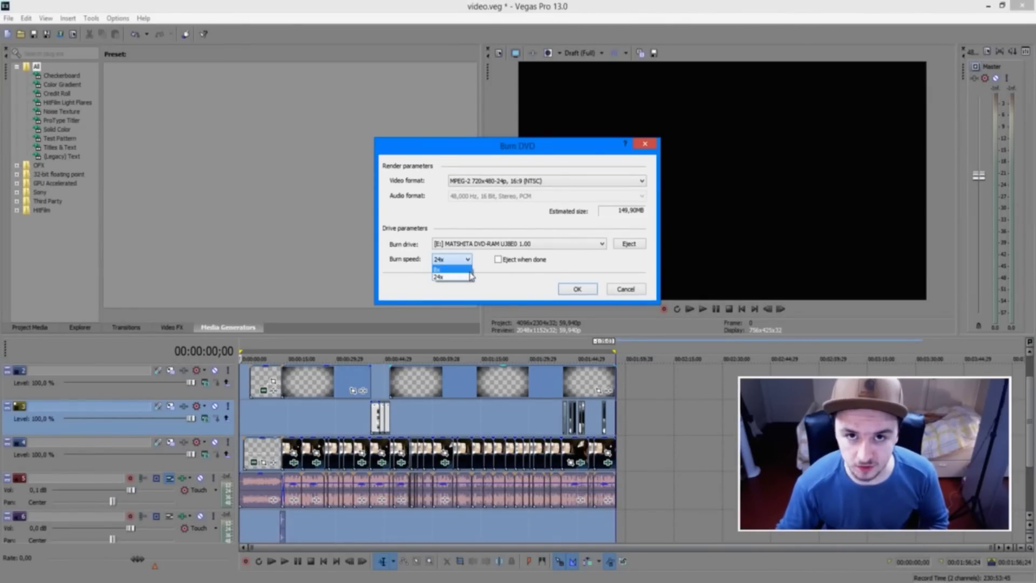
{"action": "left_click", "coordinate": [489, 276]}
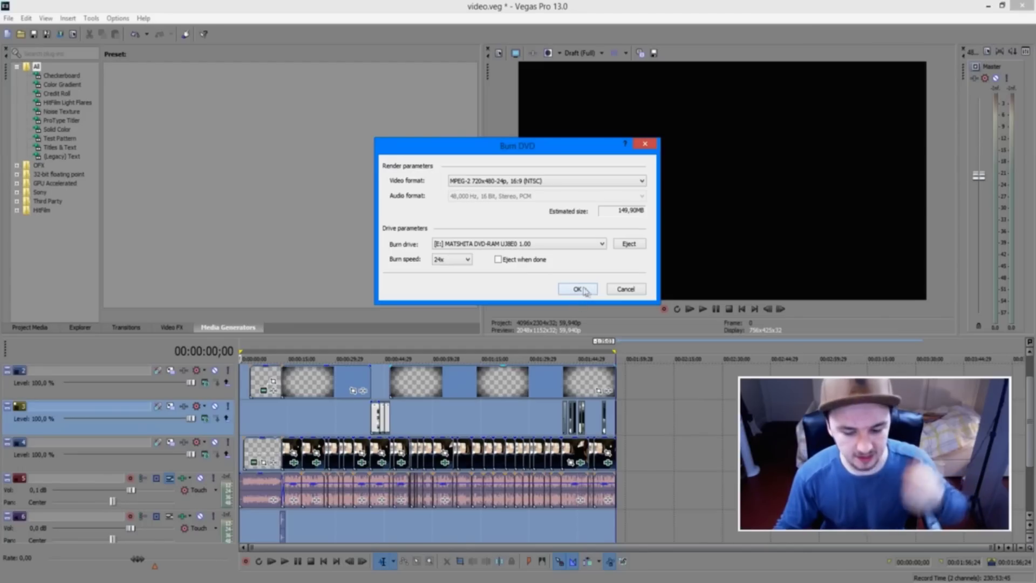
{"action": "left_click", "coordinate": [579, 290]}
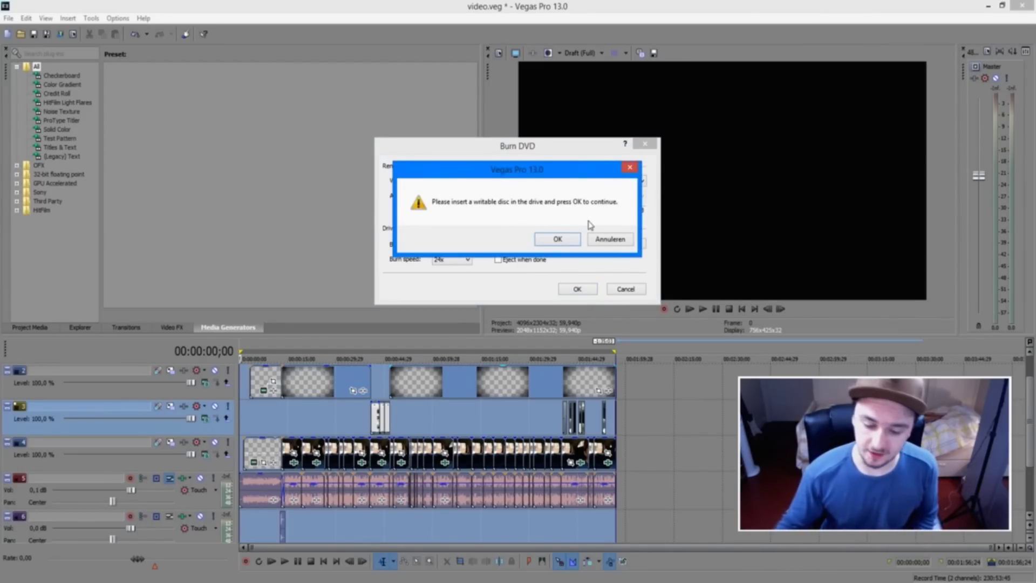
{"action": "left_click", "coordinate": [570, 239]}
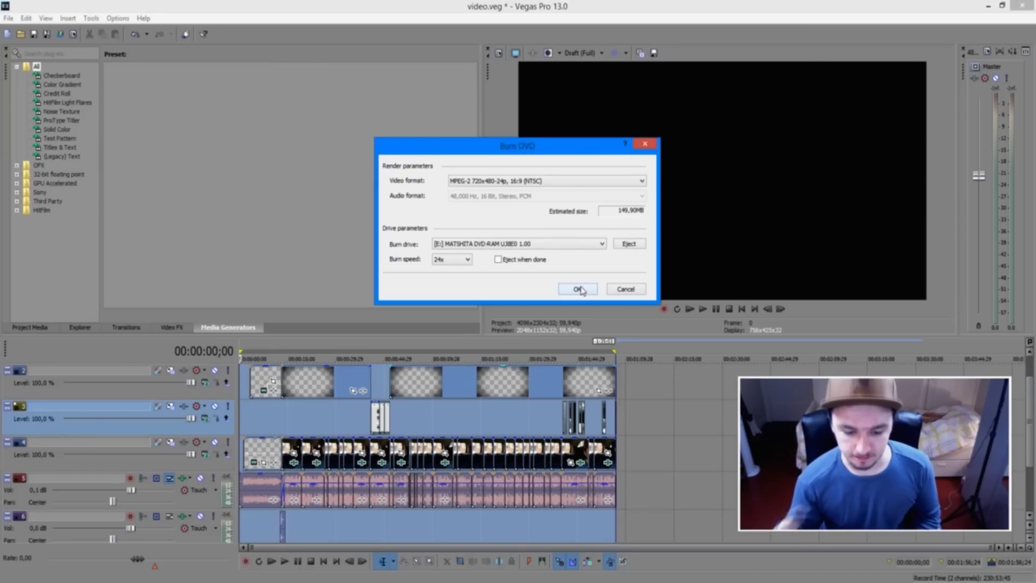